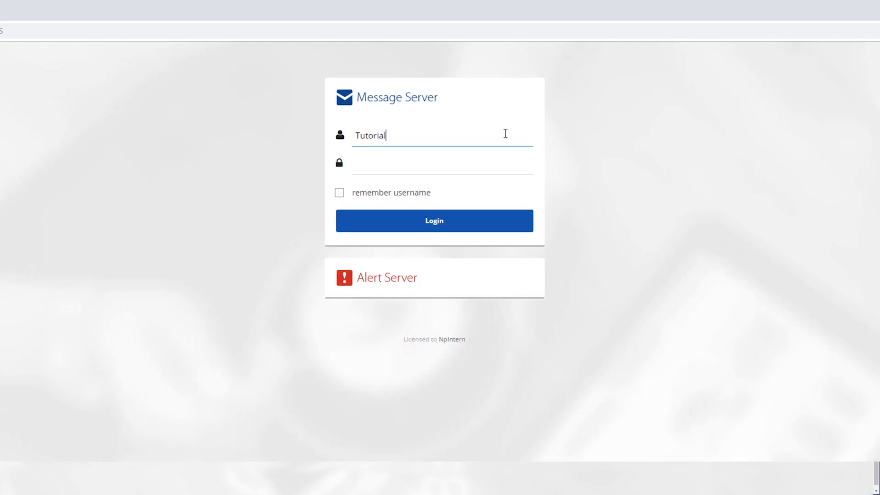
- Enter the account password, log in to the message server and select the Corporate site
left_click(501, 164)
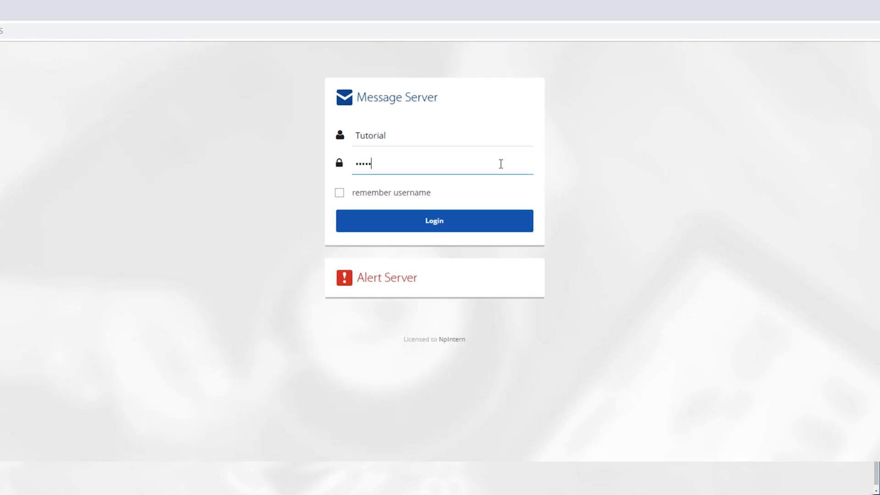
left_click(479, 220)
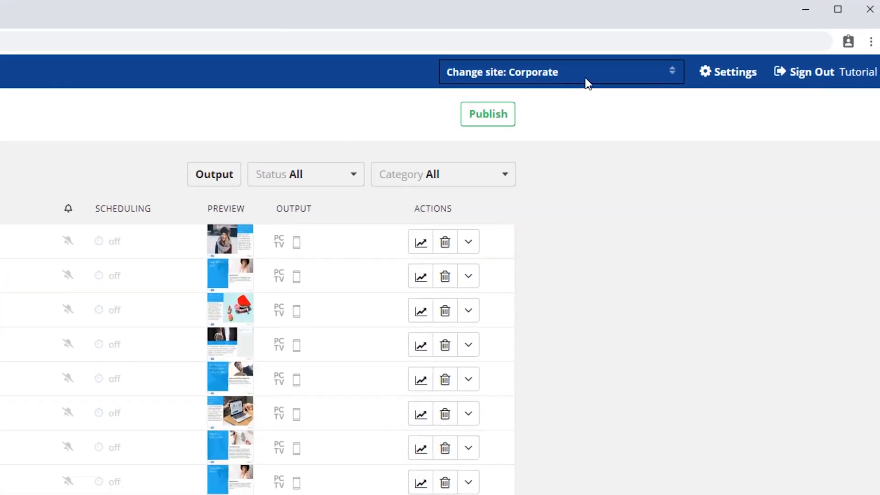
left_click(741, 41)
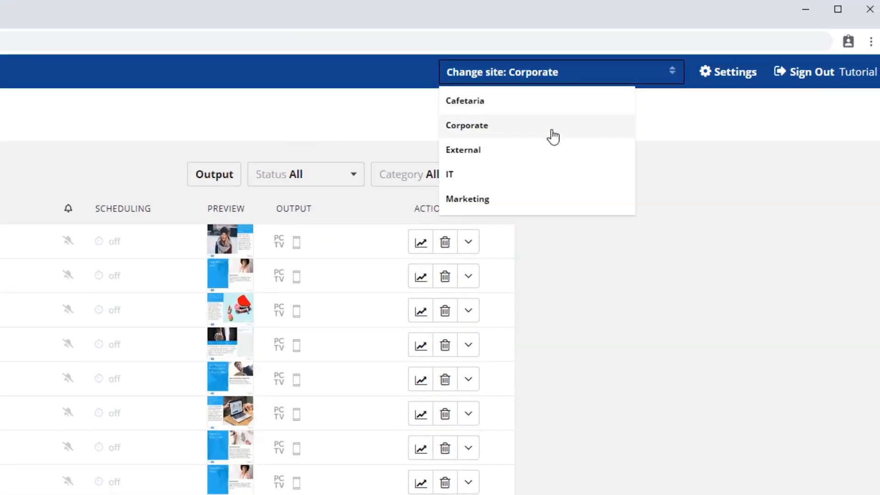
left_click(523, 134)
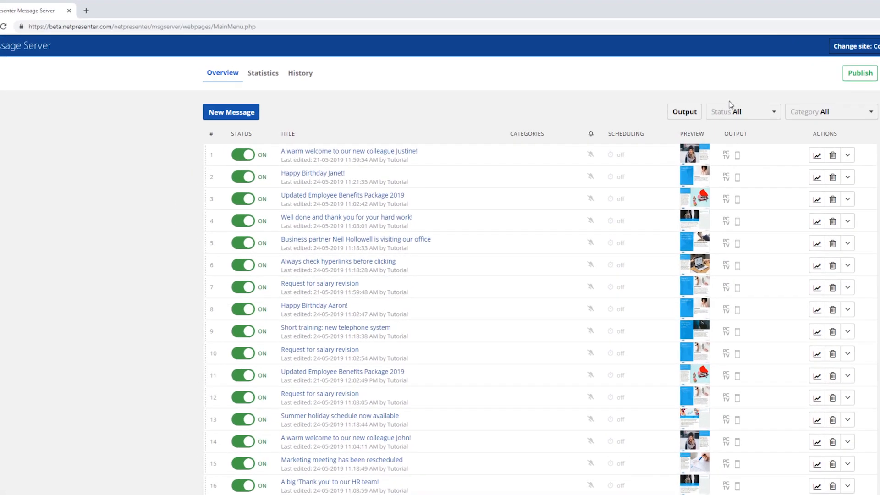
- Create a new message titled "Sales numbers of the second quarter are in: 12% increase"
left_click(399, 225)
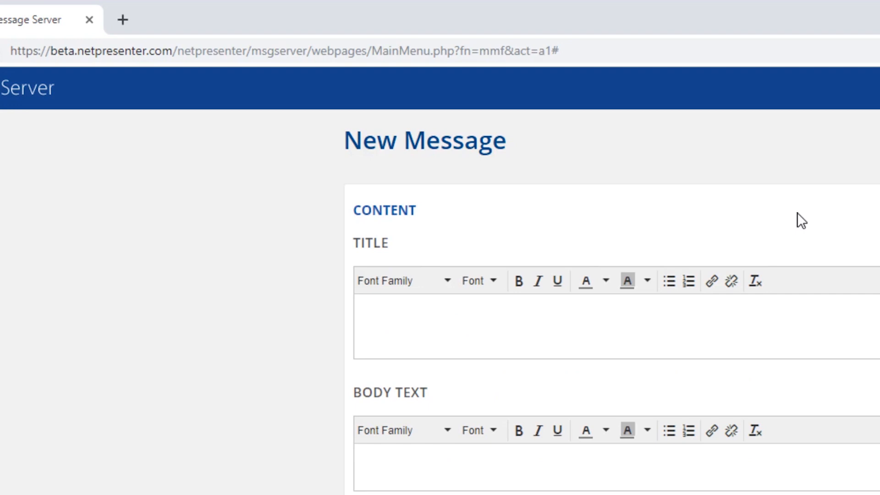
type("Sales numbers of the second quarter are")
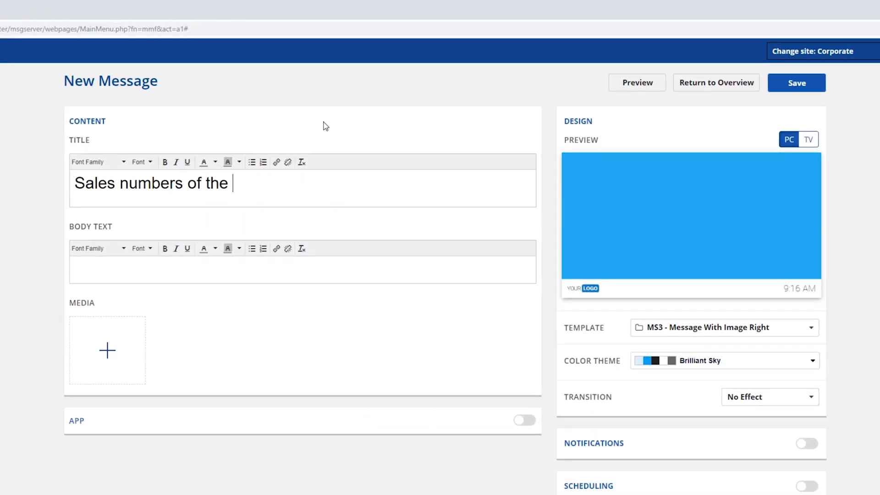
type(" in: 12% increase")
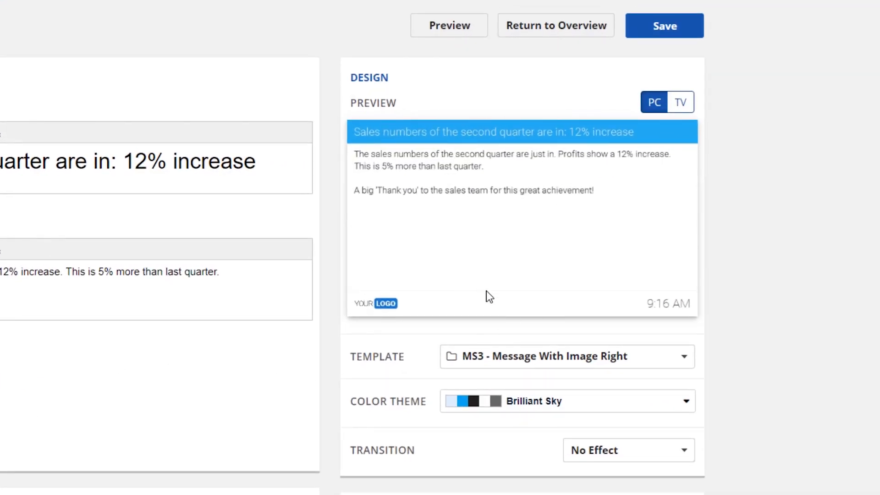
- Change the message template to "MS1 - Hero Title, Message, Extra Title and Image"
left_click(646, 365)
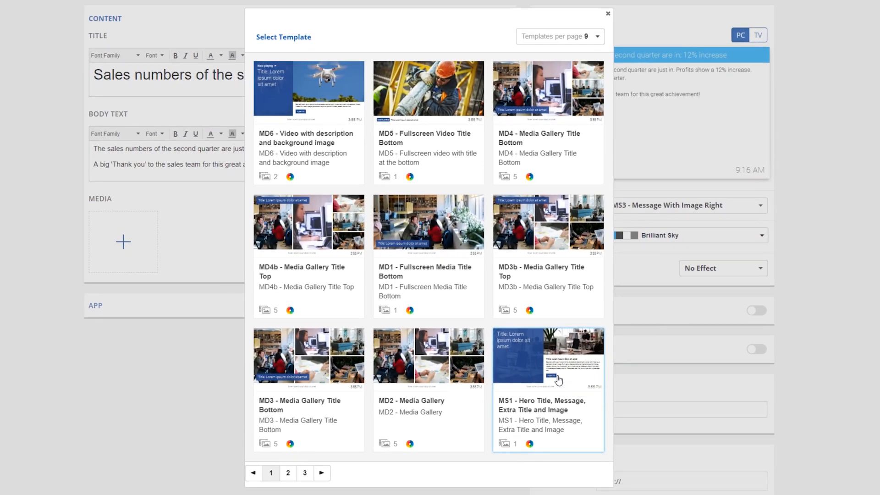
left_click(557, 379)
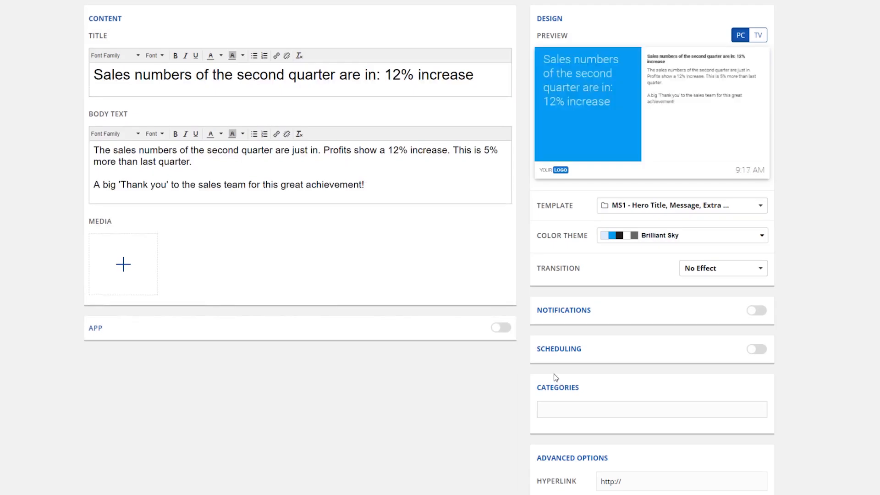
- Try the Midnight color theme on the message and switch back to Brilliant Sky
left_click(700, 237)
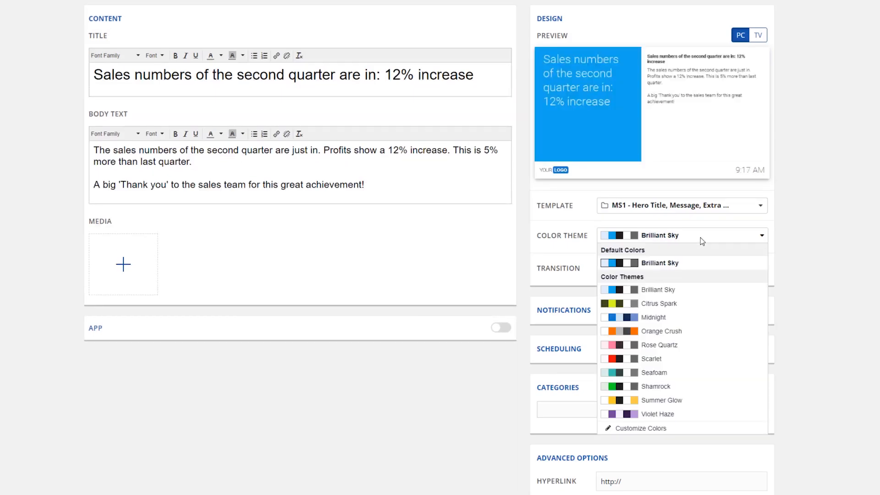
left_click(653, 318)
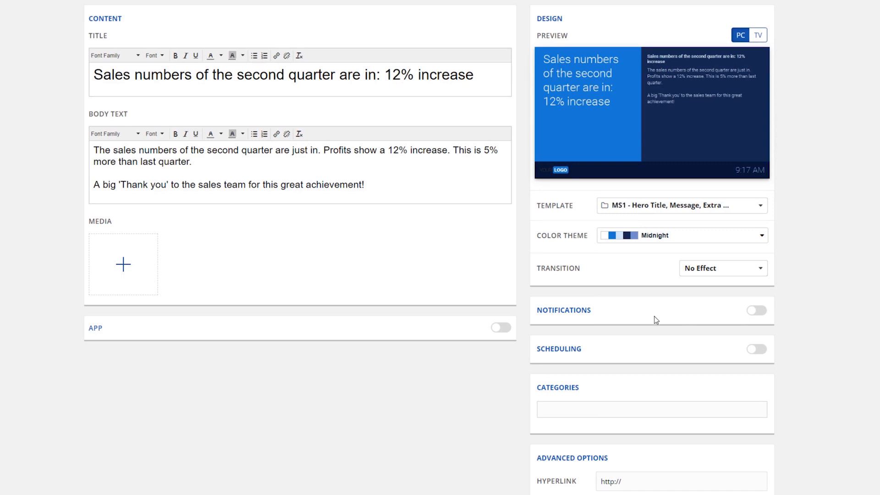
left_click(679, 237)
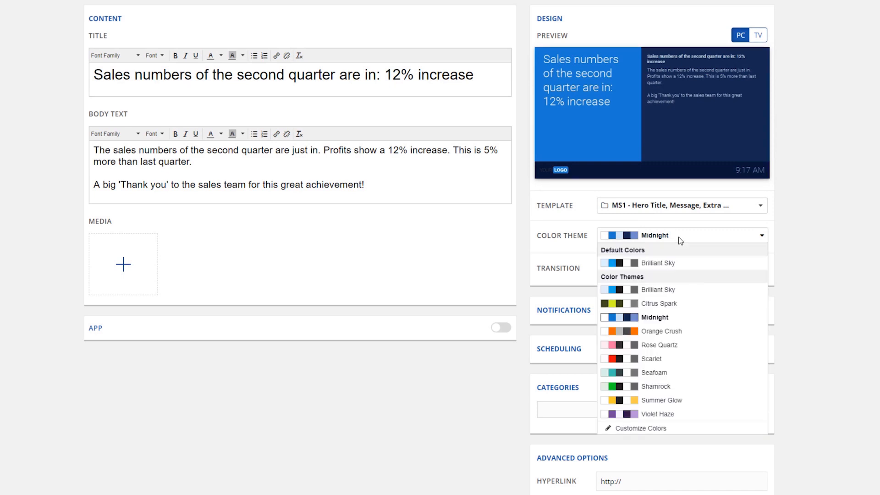
left_click(668, 290)
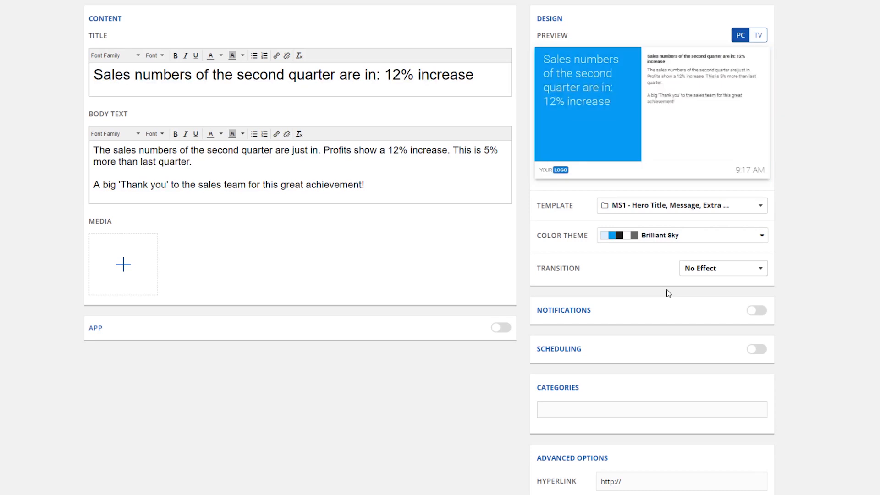
- Set the message's transition to Wipe Right
left_click(716, 271)
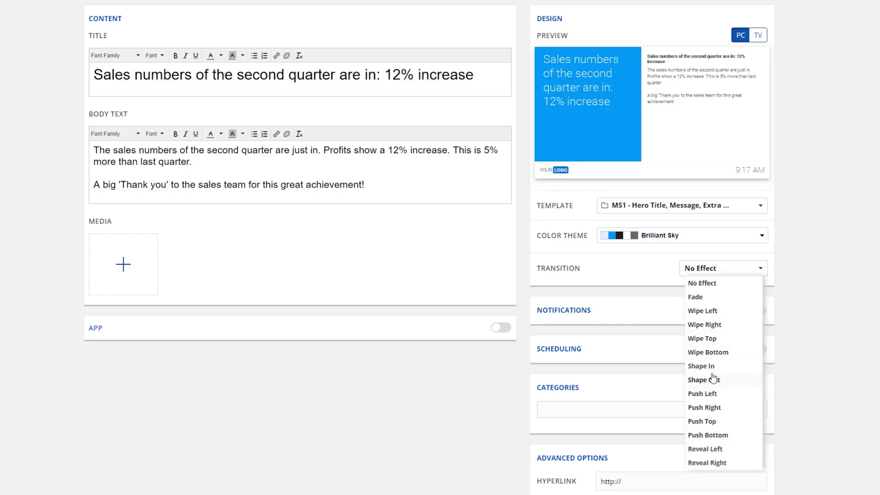
left_click(729, 326)
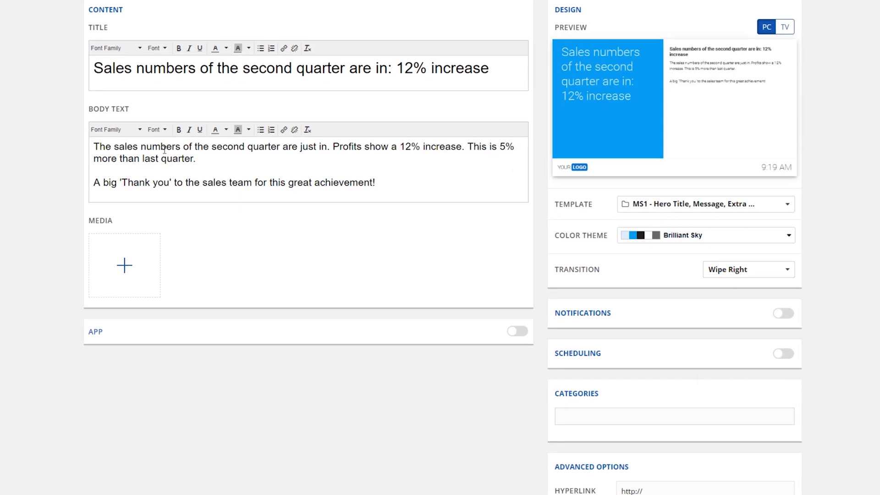
left_click(136, 133)
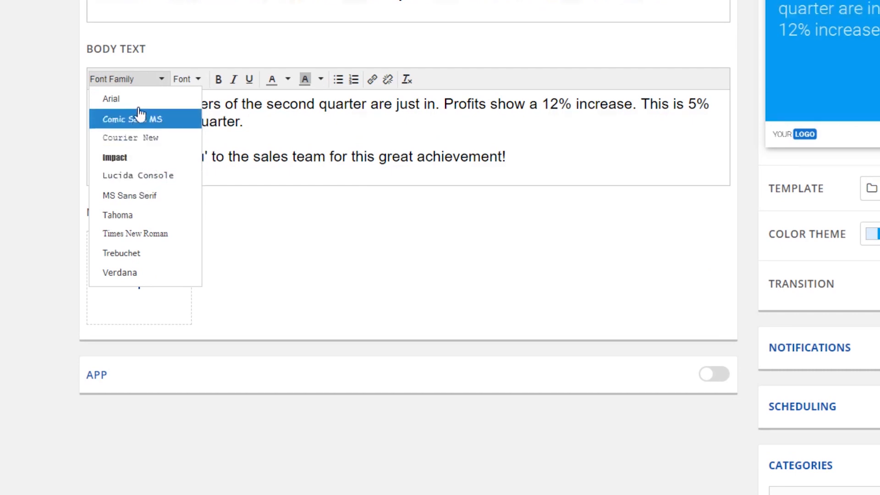
left_click(186, 78)
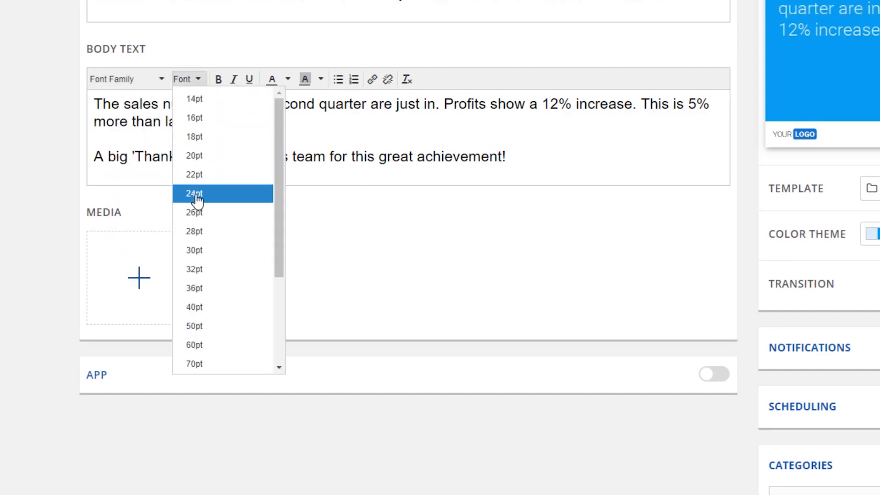
left_click(204, 84)
- Format the body text's closing thank-you sentence as a bullet list and remove the bullet again
left_click_drag(508, 157, 93, 157)
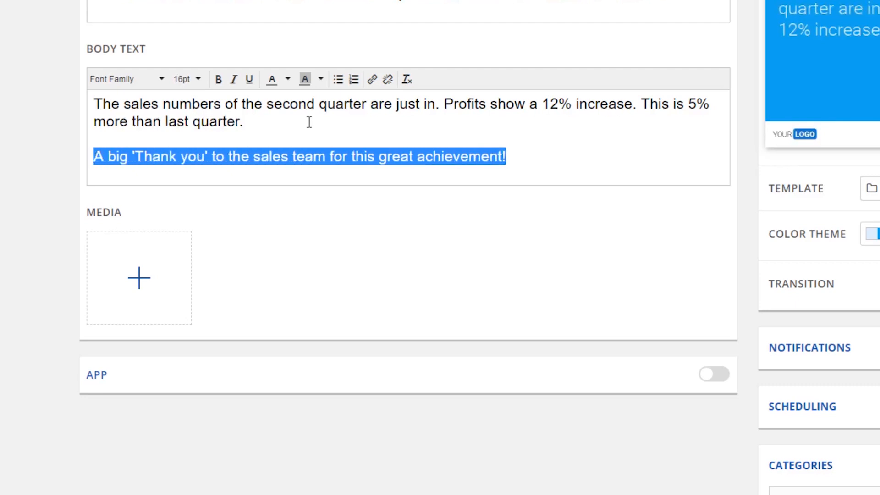
left_click(338, 79)
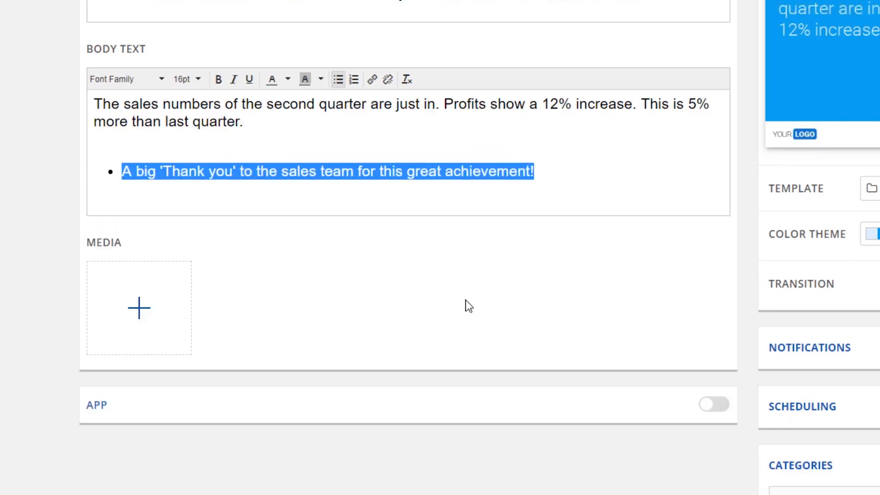
left_click(338, 79)
left_click(252, 129)
left_click_drag(243, 122, 167, 122)
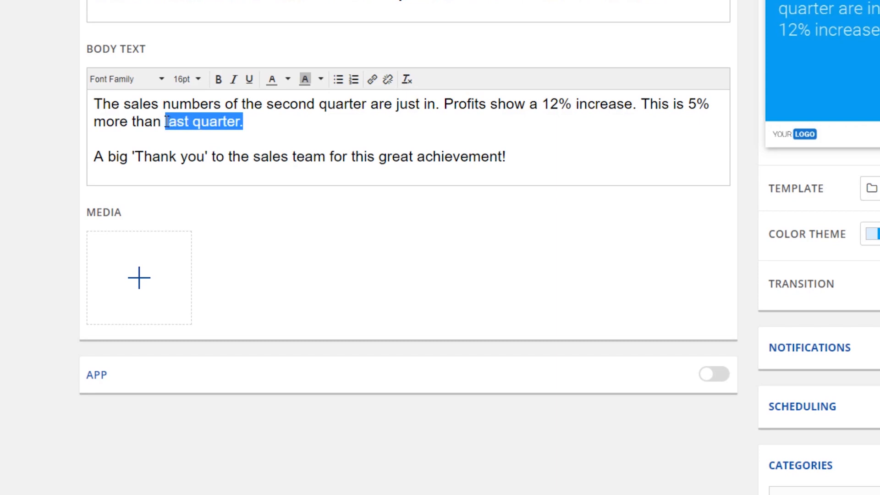
left_click(372, 79)
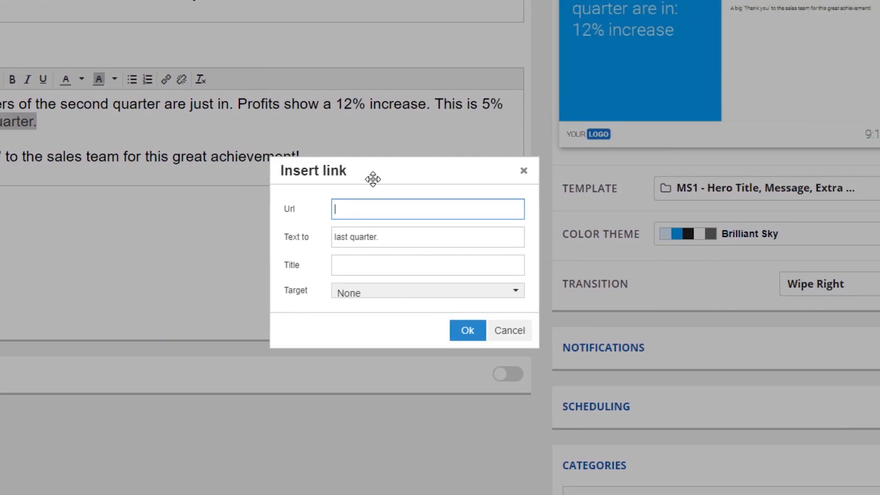
type("https://www.netpresenter.com")
left_click(465, 331)
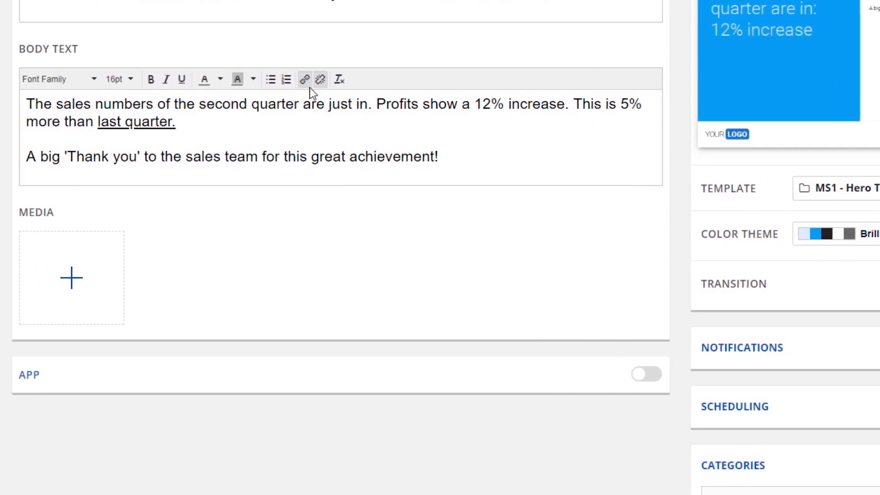
left_click(320, 80)
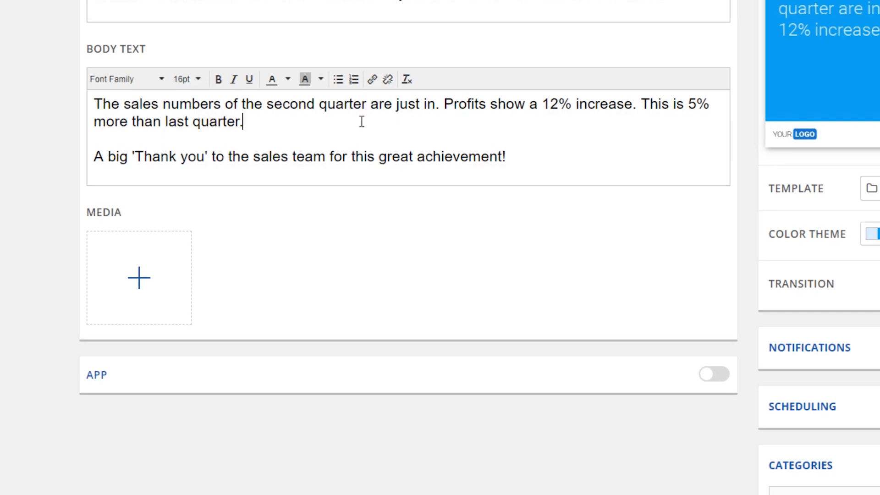
- Upload sales.jpg from the Pictures folder to the image library for the message's media
mouse_move(177, 255)
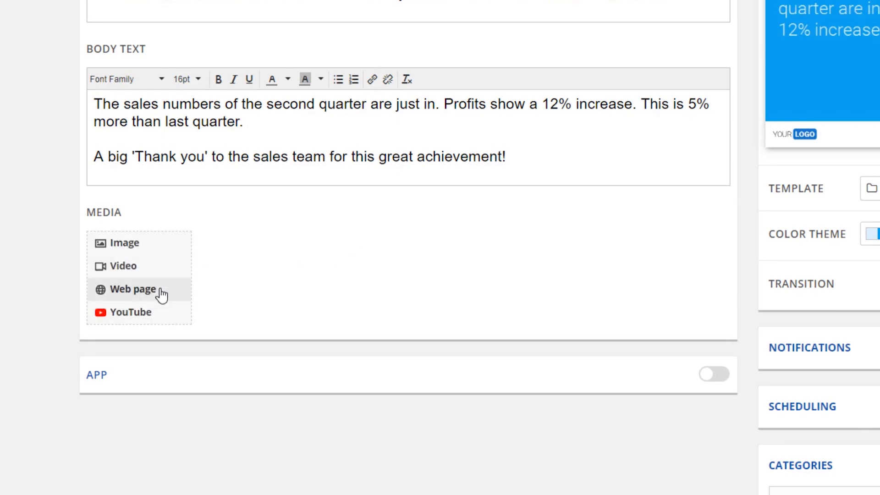
left_click(162, 243)
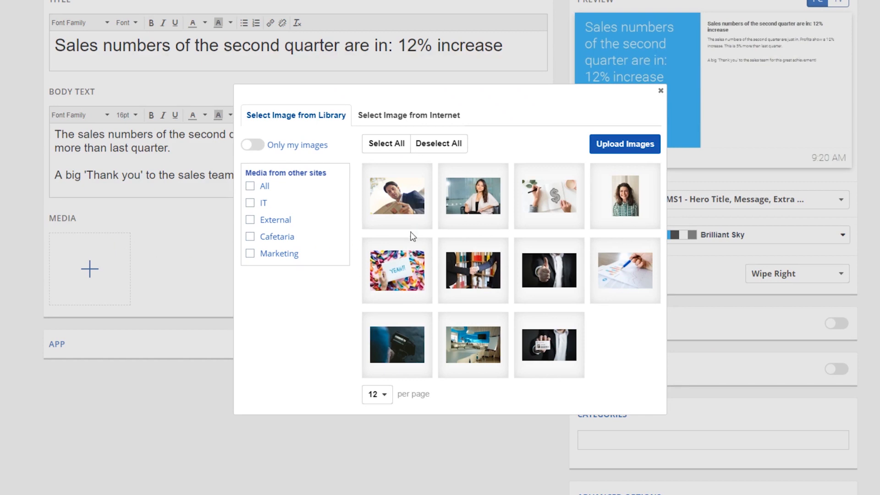
left_click(625, 144)
left_click(251, 211)
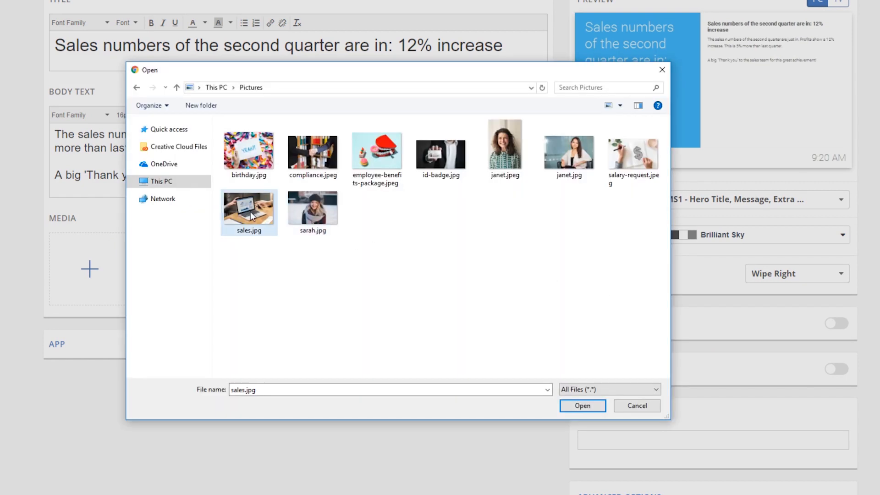
left_click(578, 405)
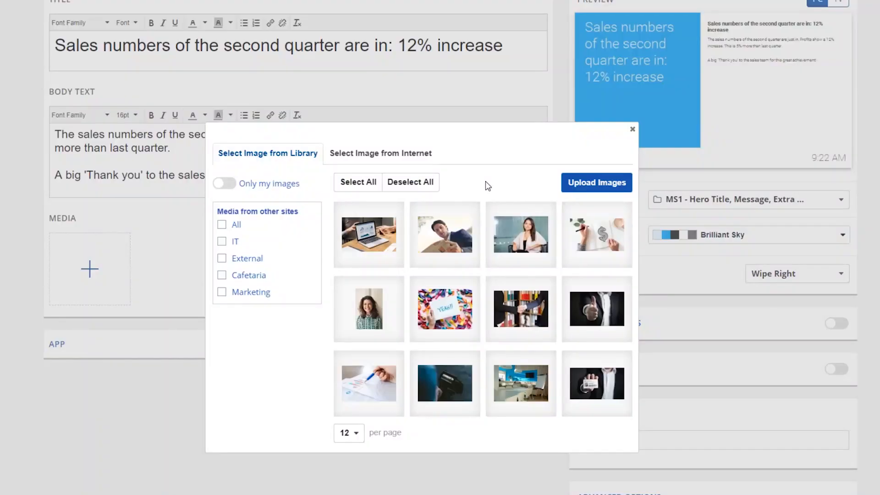
- Preview an internet image from its pasted URL and return to the image library
left_click(412, 161)
left_click(408, 189)
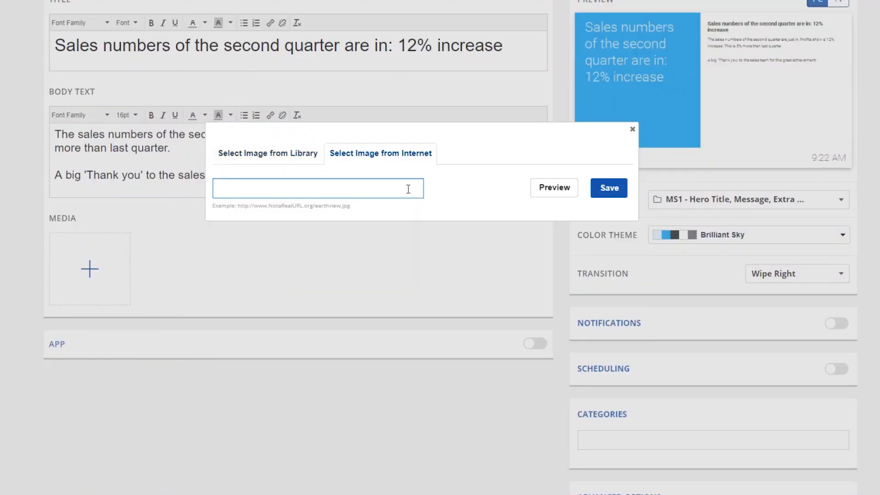
key("ctrl+v")
left_click(554, 193)
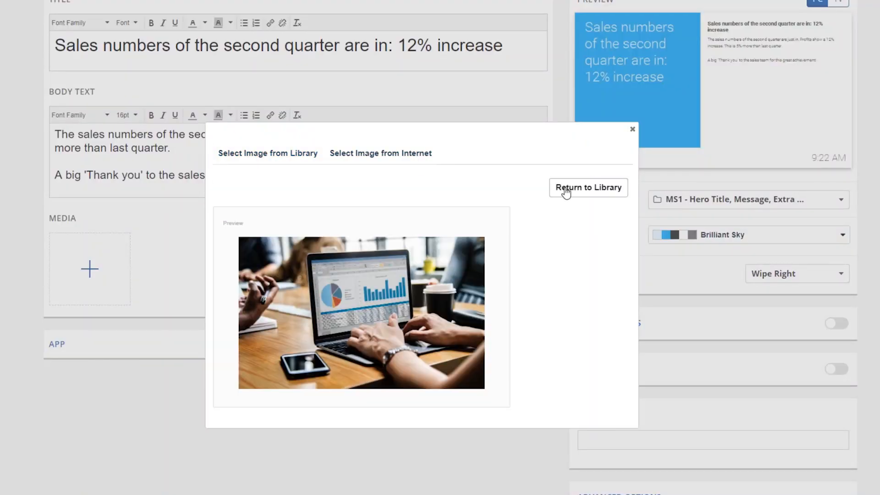
left_click(554, 194)
left_click(295, 161)
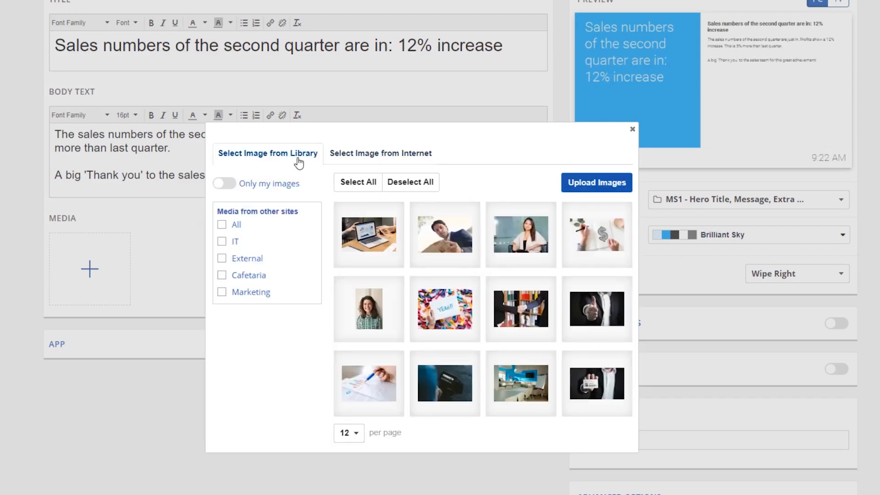
- Try the library's own-images filter and the media from all other sites, resetting both filters
left_click(229, 185)
left_click(233, 189)
left_click(222, 225)
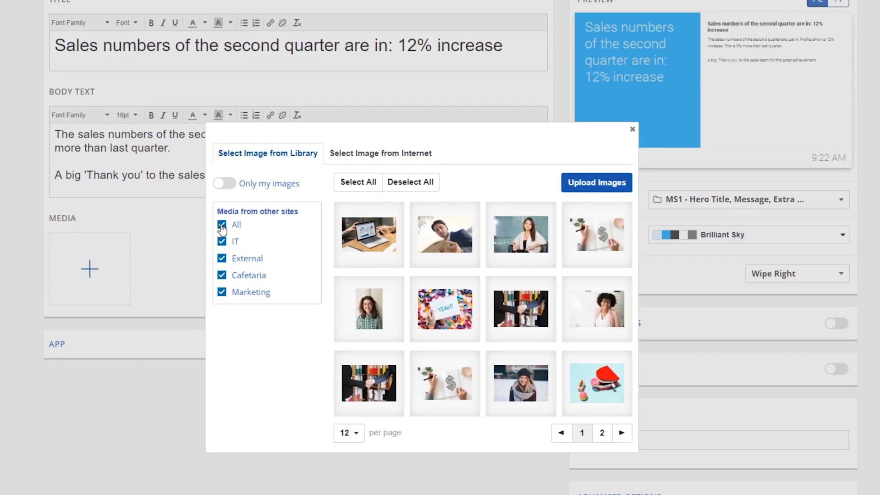
left_click(222, 225)
- Insert the uploaded sales laptop image into the message and remove it again
left_click(371, 235)
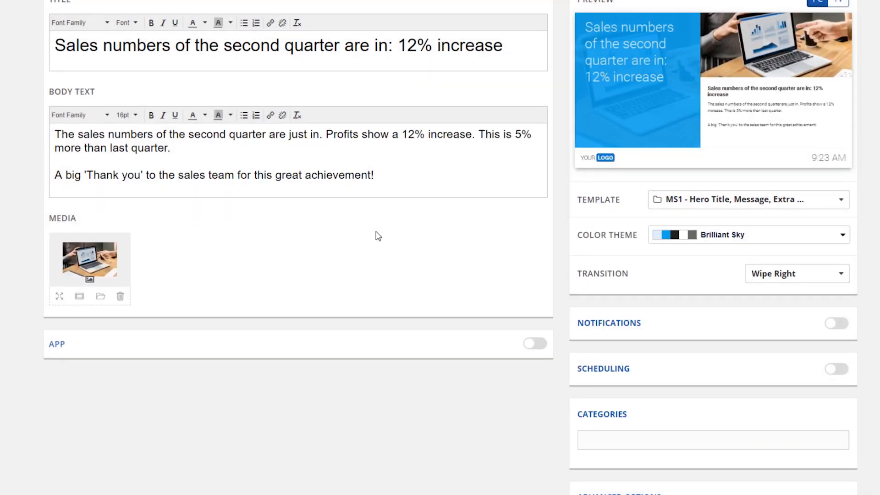
left_click(120, 296)
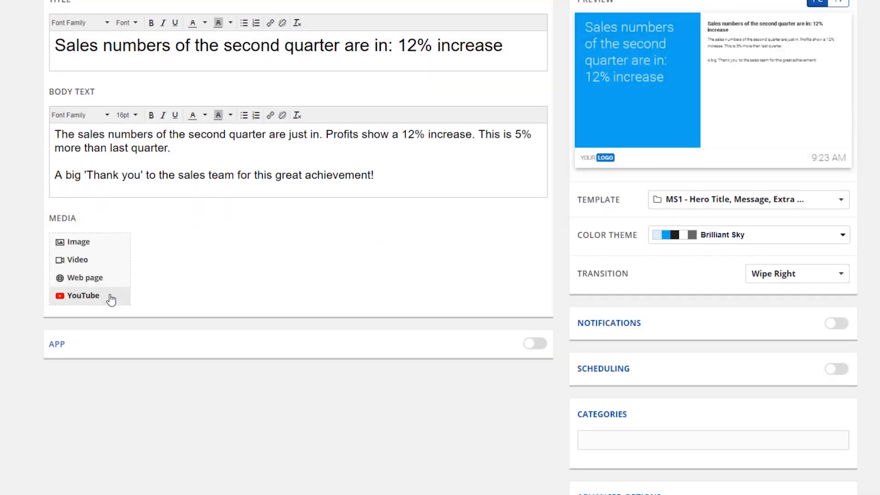
- Search the YouTube media source for "netpresenter"
left_click(84, 295)
type("netpresenter")
left_click(568, 152)
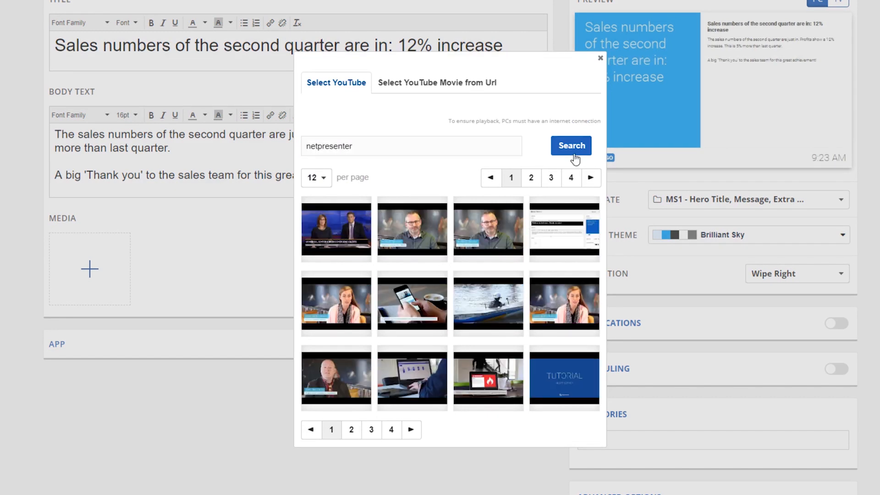
- Insert a YouTube movie into the message from its pasted URL and remove it again
left_click(437, 83)
type("https://www.youtube.com/watch?v=XJpW5x_T_3E")
left_click(578, 160)
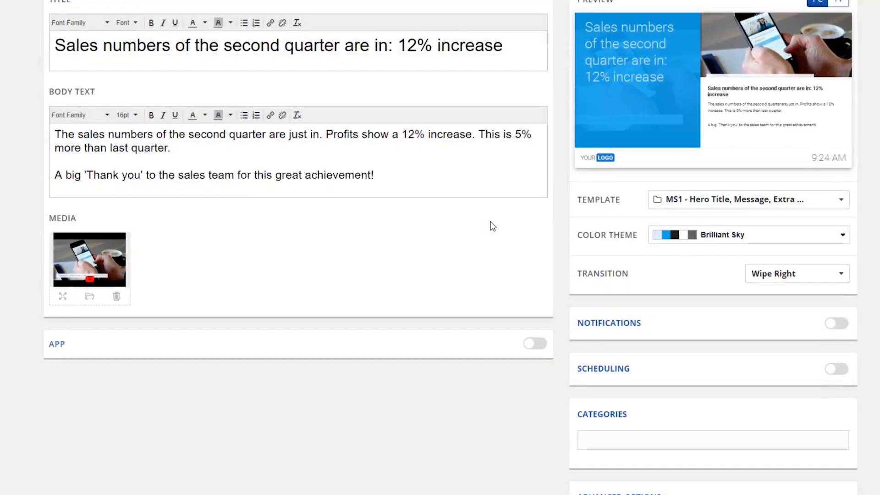
left_click(116, 297)
left_click(110, 253)
left_click(104, 281)
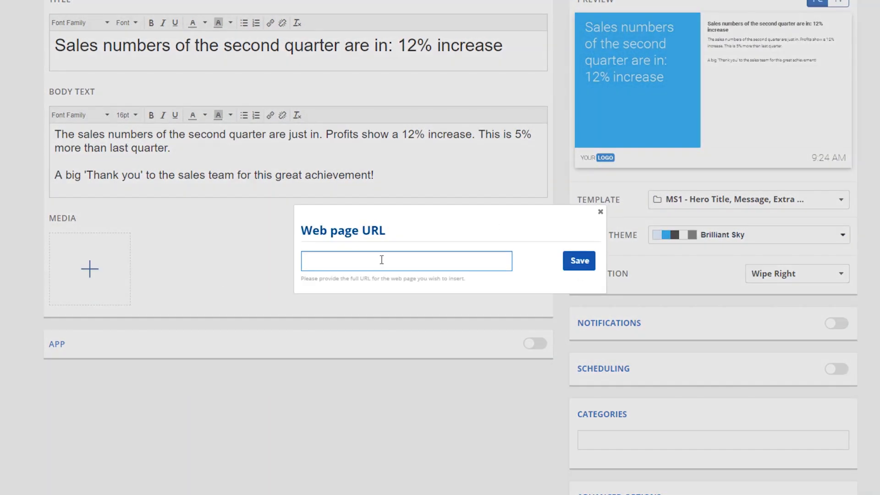
type("https://www.netpresenter.com")
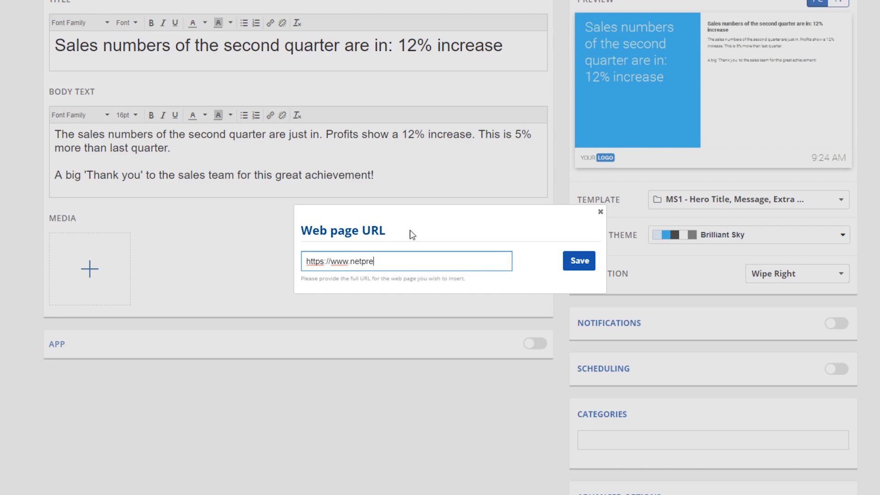
left_click(572, 270)
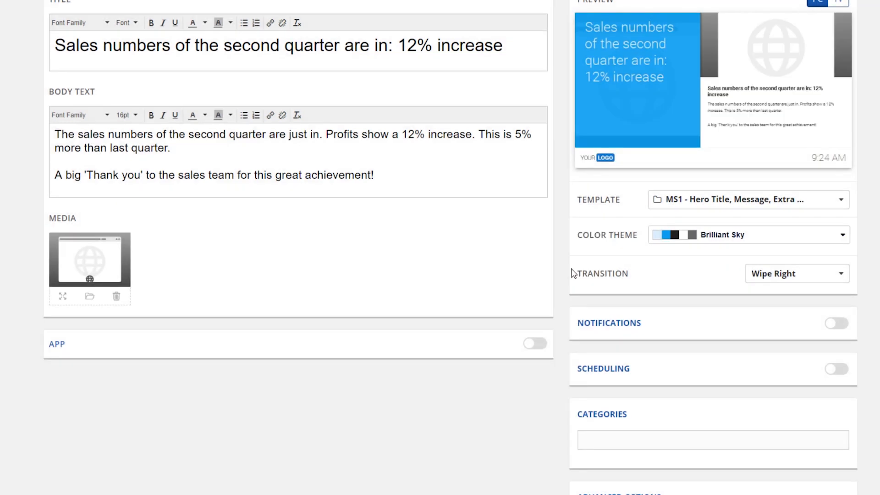
left_click(116, 297)
- Insert the laptop with sales charts image from the image library as the message's media
left_click(117, 256)
left_click(117, 249)
left_click(287, 156)
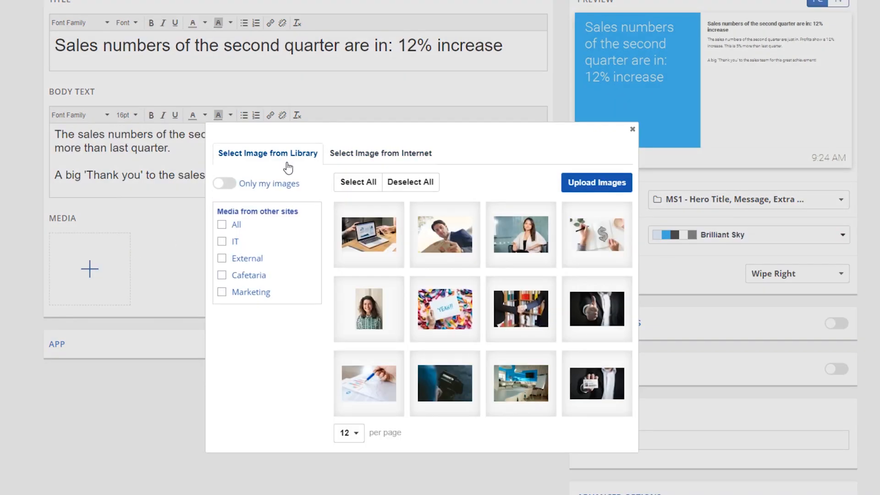
left_click(362, 235)
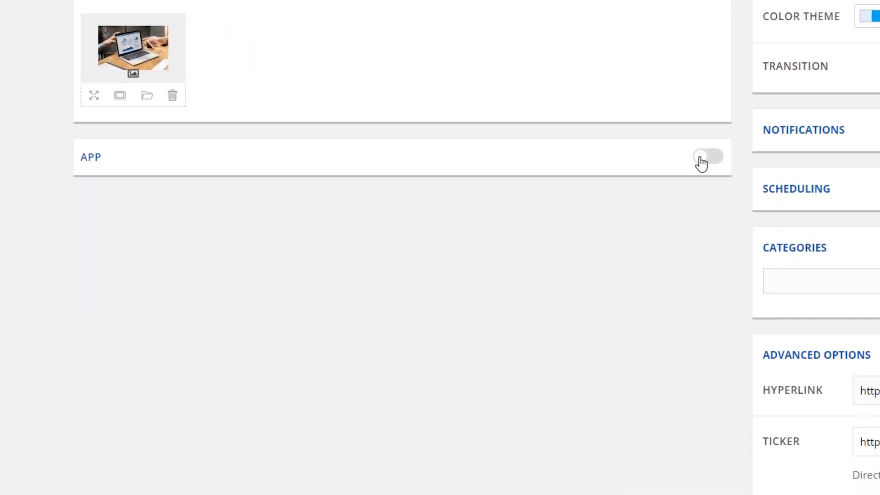
- Enable app publishing for the message with separate app text, and open the app title and message for editing
left_click(701, 160)
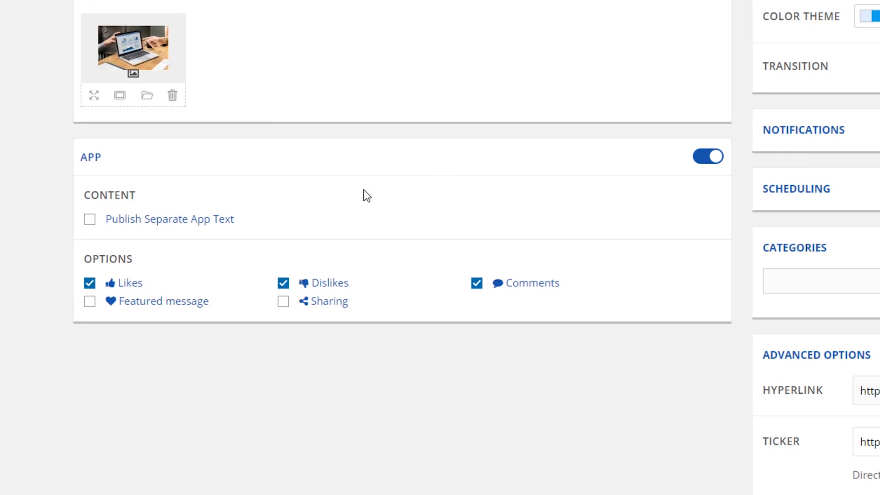
left_click(170, 221)
left_click(394, 284)
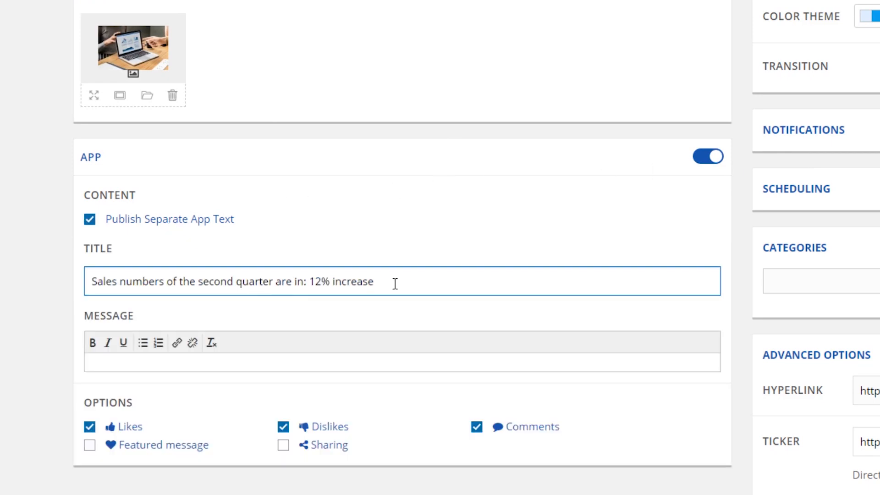
left_click(396, 361)
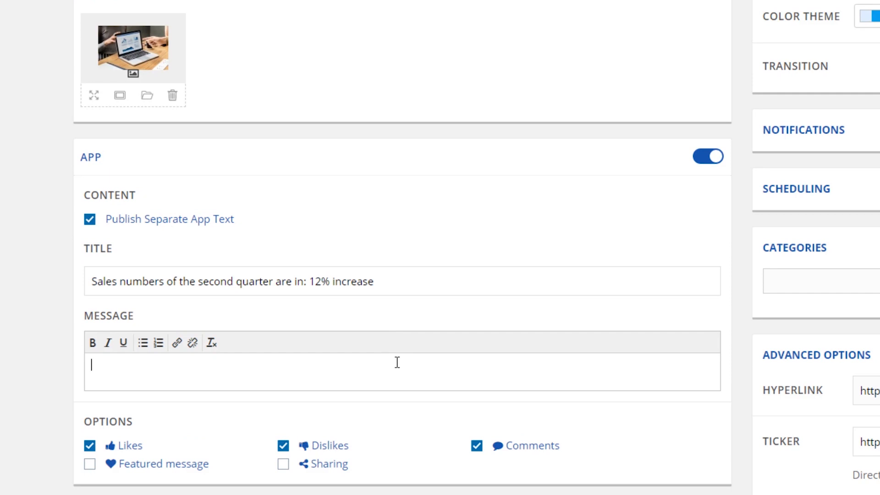
- Toggle the Sharing, Dislikes and Featured message options for the app version of the message
scroll(397, 362, "down", 3)
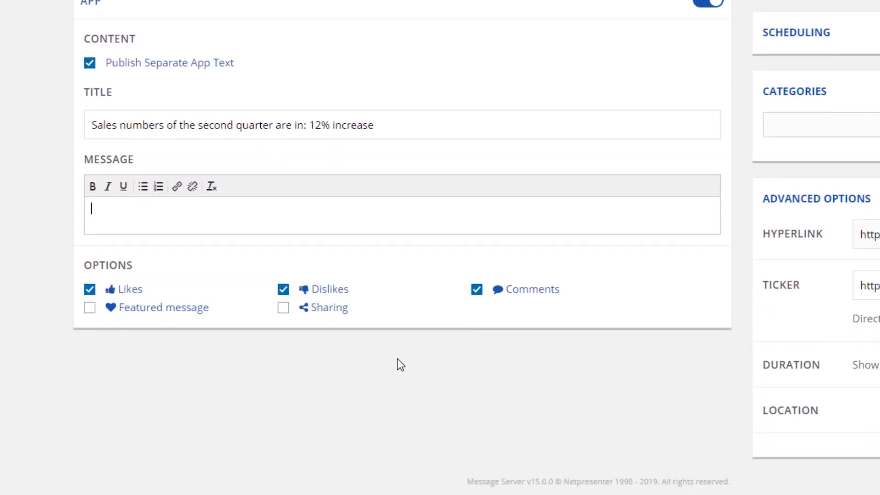
left_click(285, 315)
left_click(282, 292)
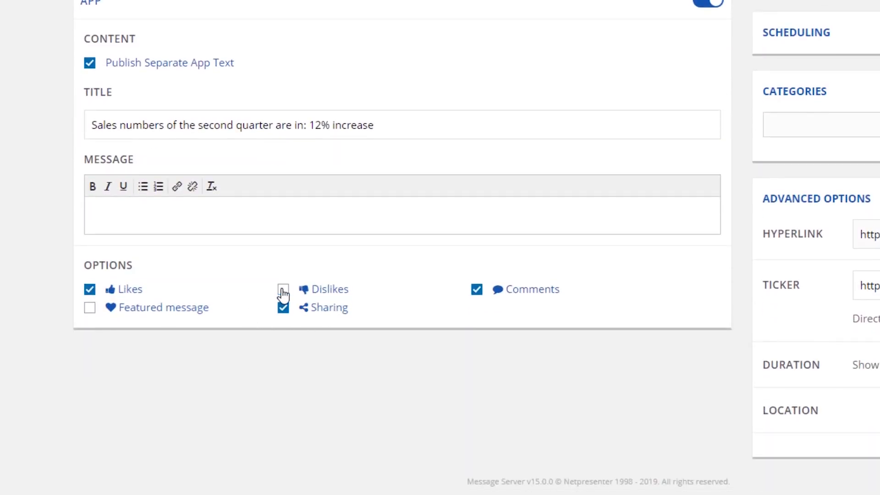
left_click(91, 309)
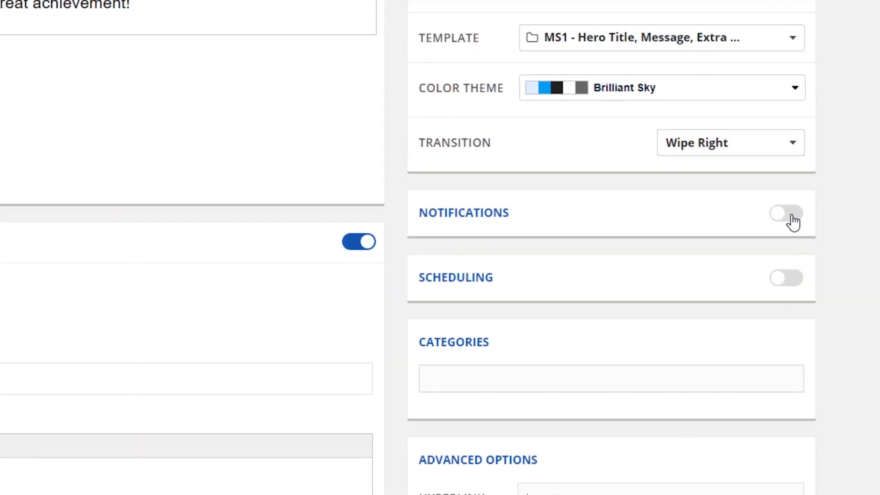
- Enable App and Windows notifications for the message and save the notification settings
left_click(792, 215)
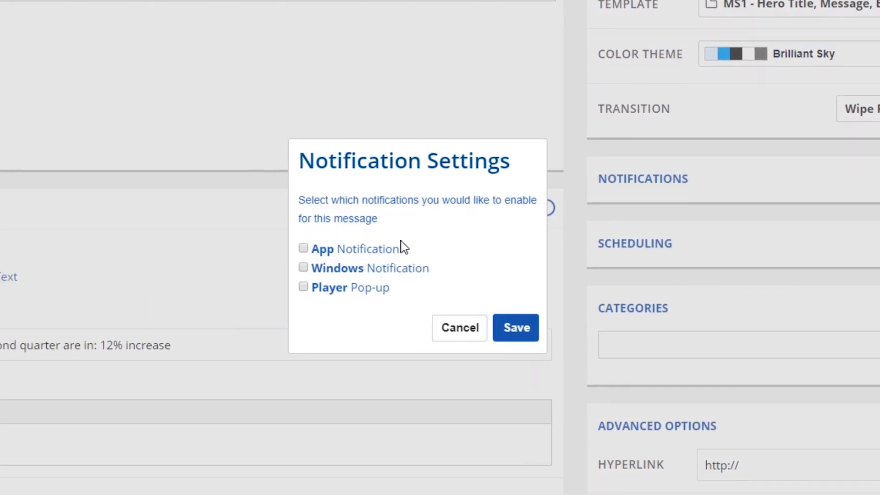
left_click(307, 248)
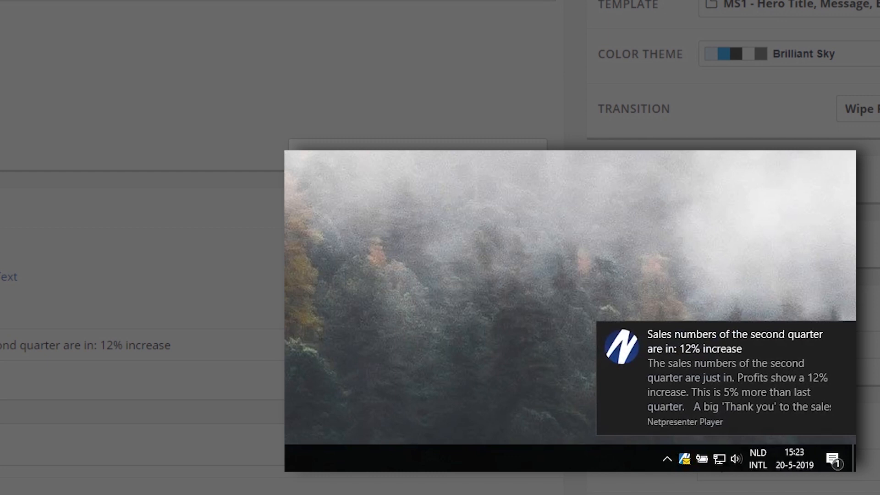
left_click(695, 364)
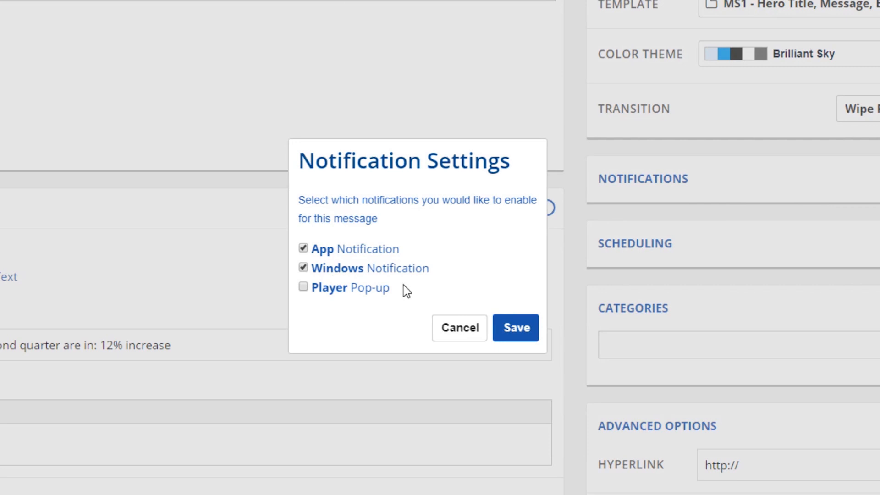
left_click(510, 341)
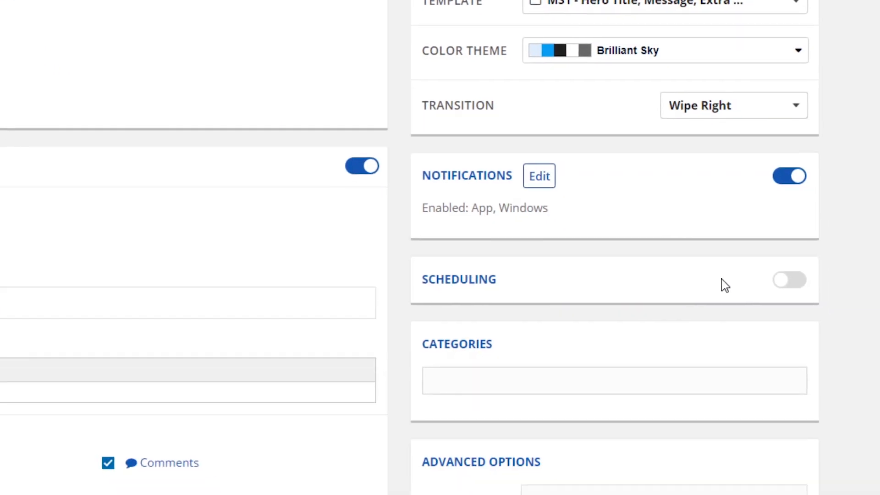
- Schedule the message from 20 May 2019 at 07:30 until 25 May 2019 at 18:00
left_click(779, 290)
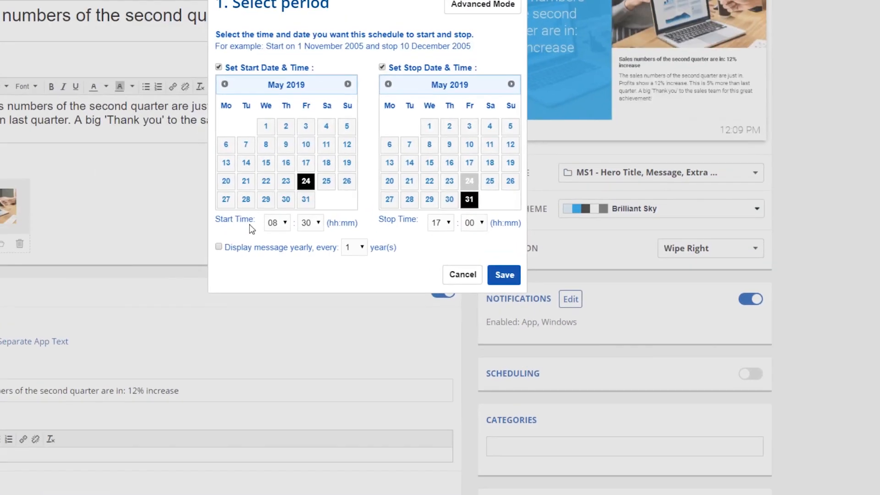
left_click(274, 229)
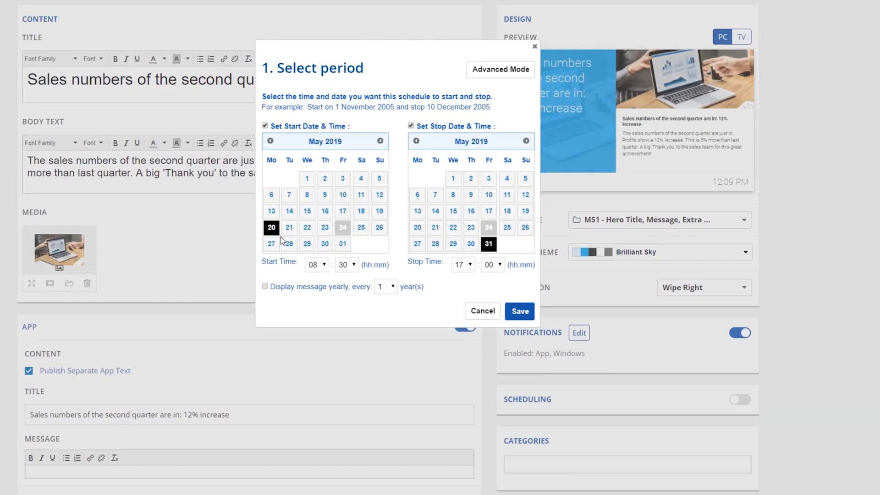
left_click(318, 265)
left_click(320, 336)
left_click(506, 227)
left_click(463, 265)
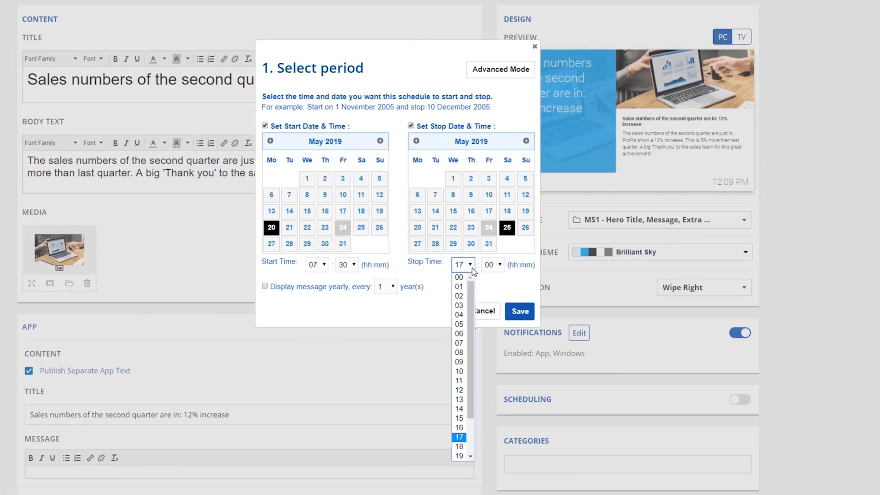
left_click(460, 446)
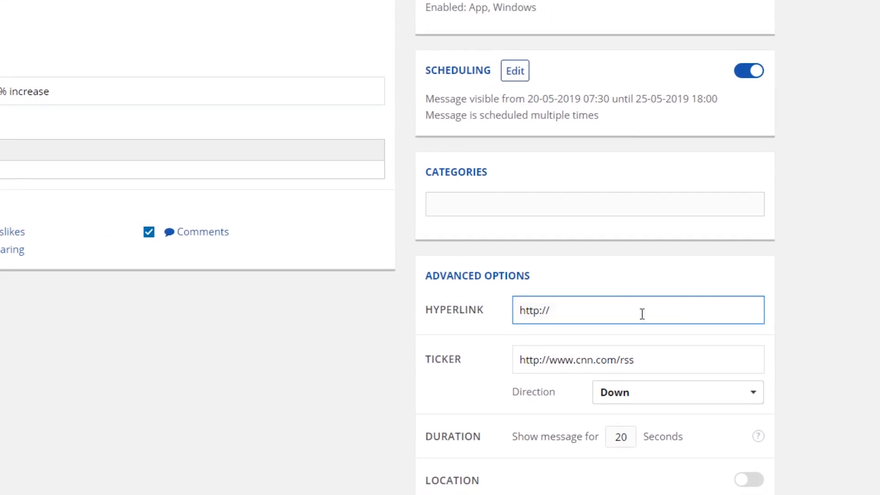
left_click(512, 192)
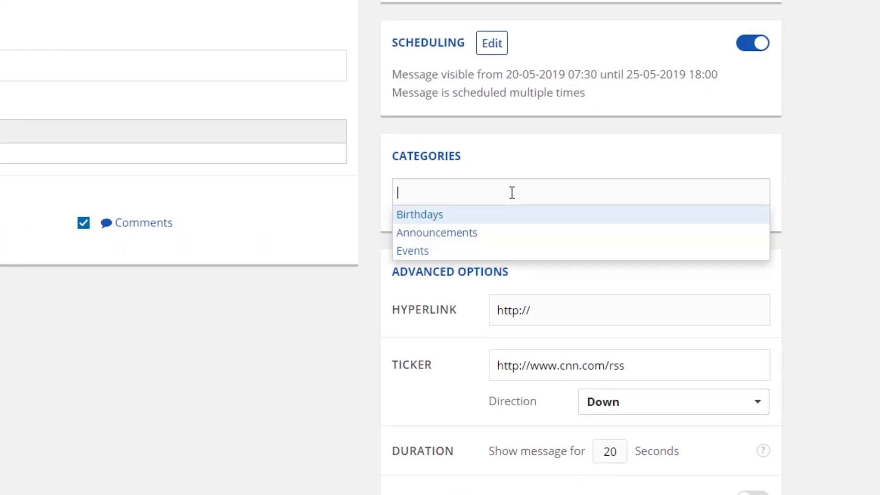
left_click(509, 243)
left_click(576, 304)
type("www.")
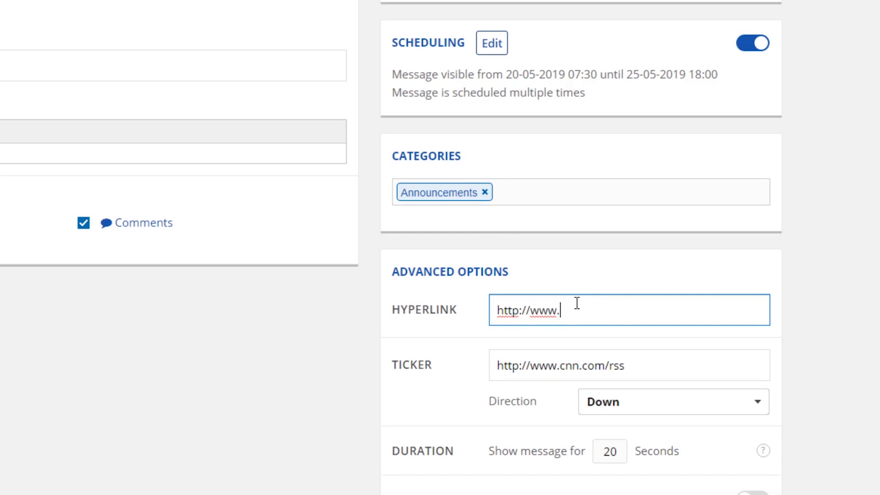
type("netpresenter.com")
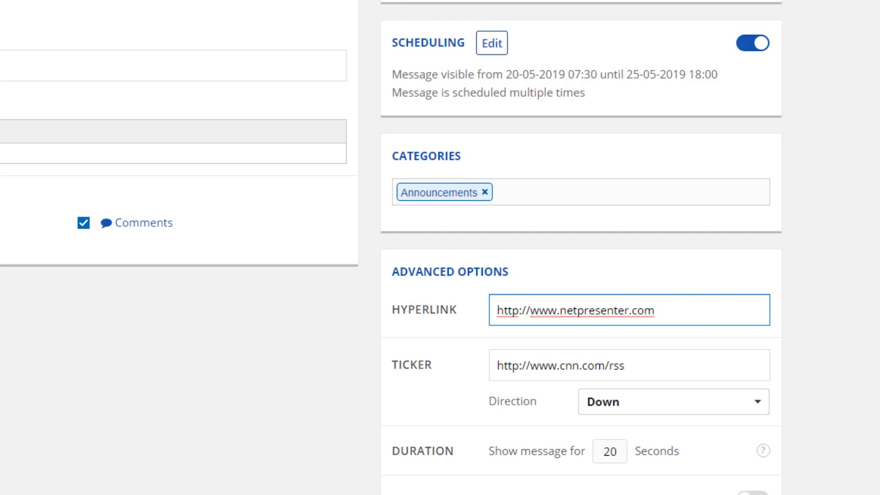
scroll(591, 295, "up", 7)
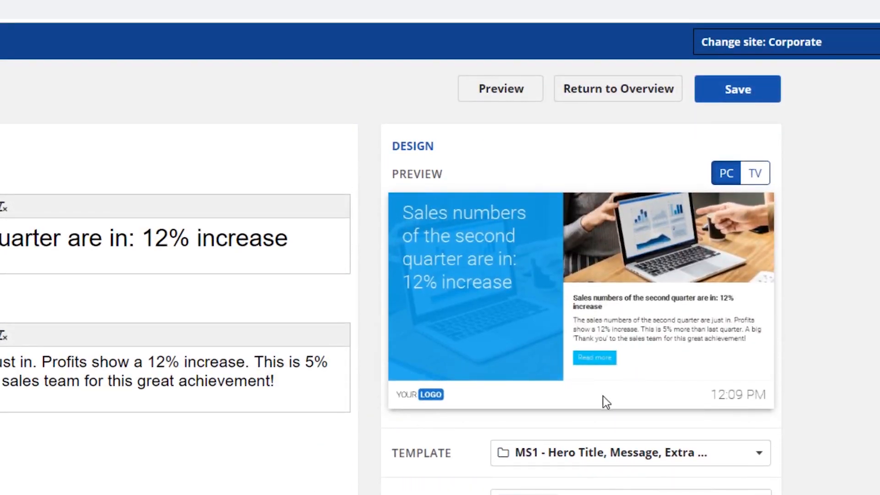
scroll(581, 275, "down", 14)
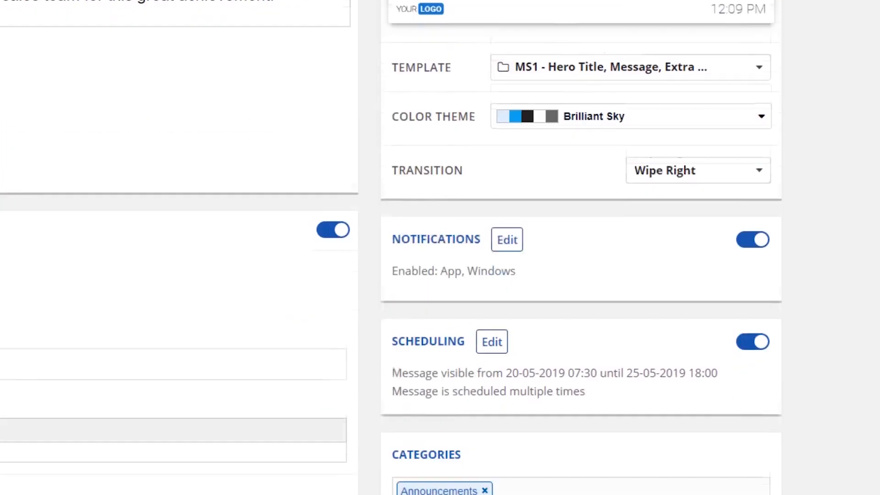
left_click(646, 378)
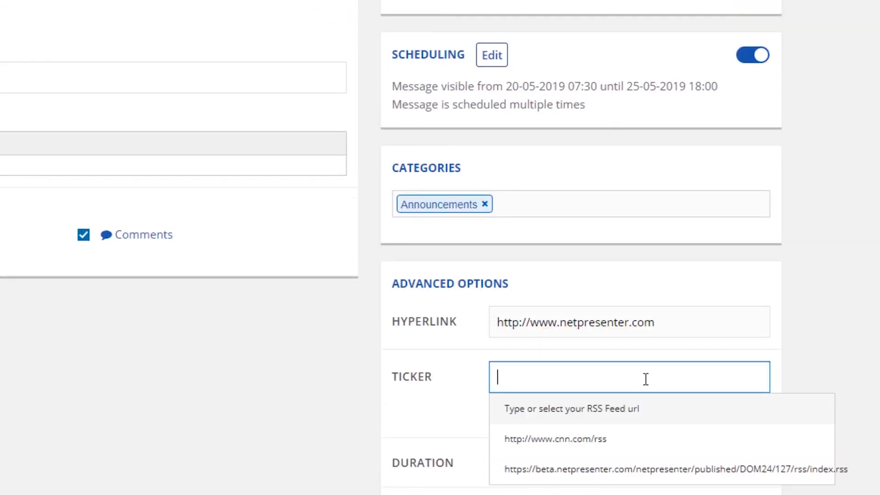
left_click(612, 441)
left_click(643, 418)
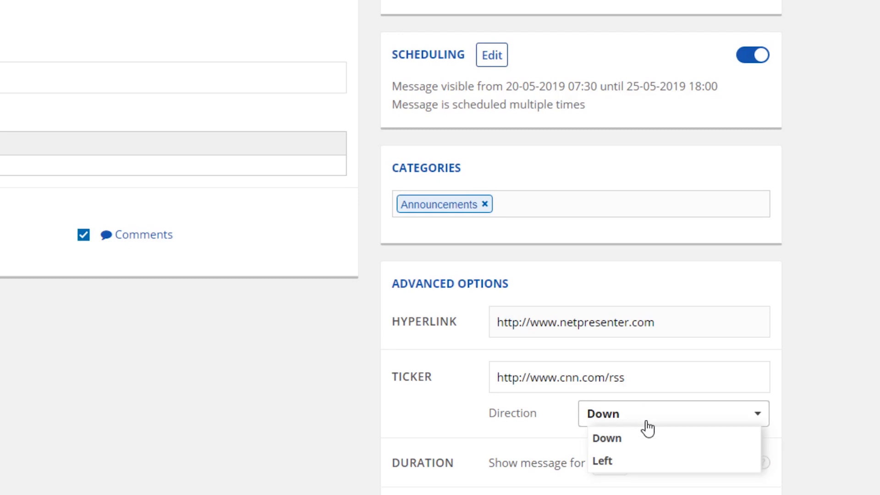
left_click(644, 462)
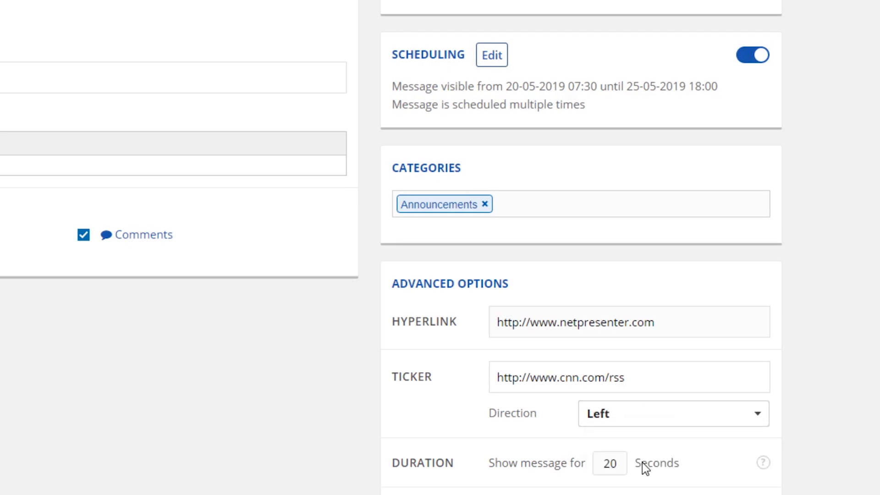
- Change the number of seconds the message is shown and save the message
left_click_drag(612, 461, 607, 460)
type("3")
left_click(656, 463)
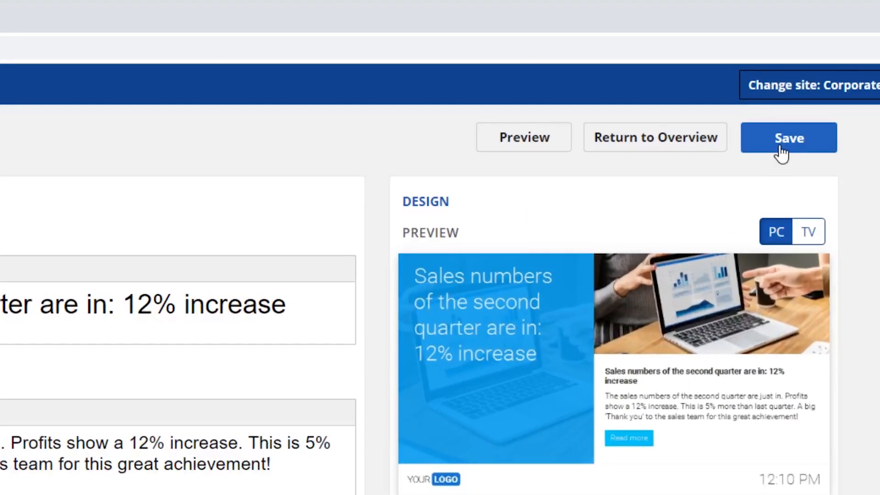
left_click(782, 153)
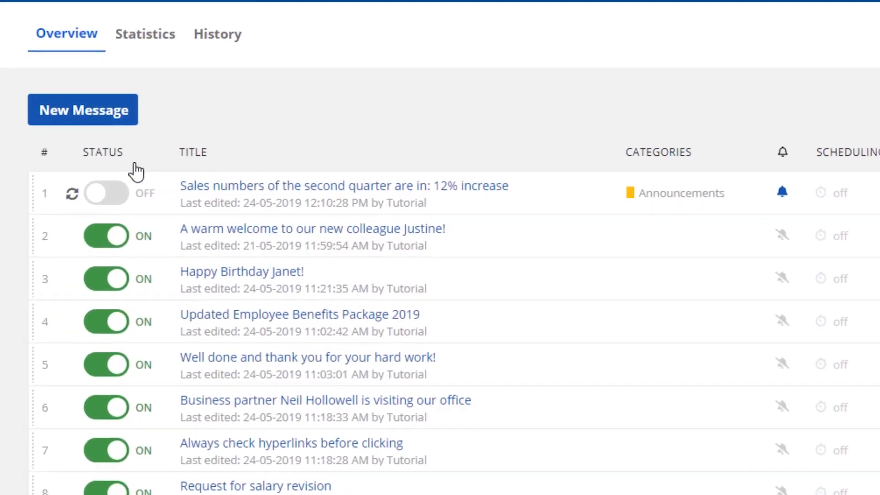
- Switch on the second-quarter sales numbers message in the overview and publish the changes
left_click(97, 205)
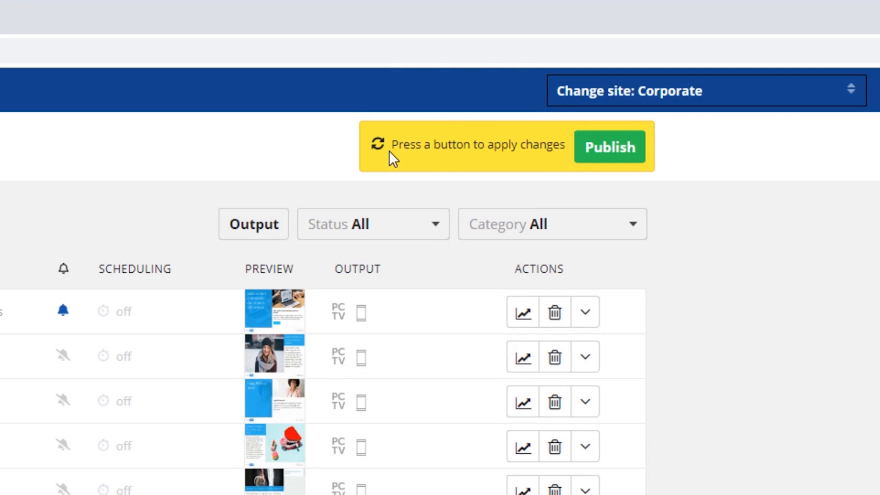
left_click(597, 158)
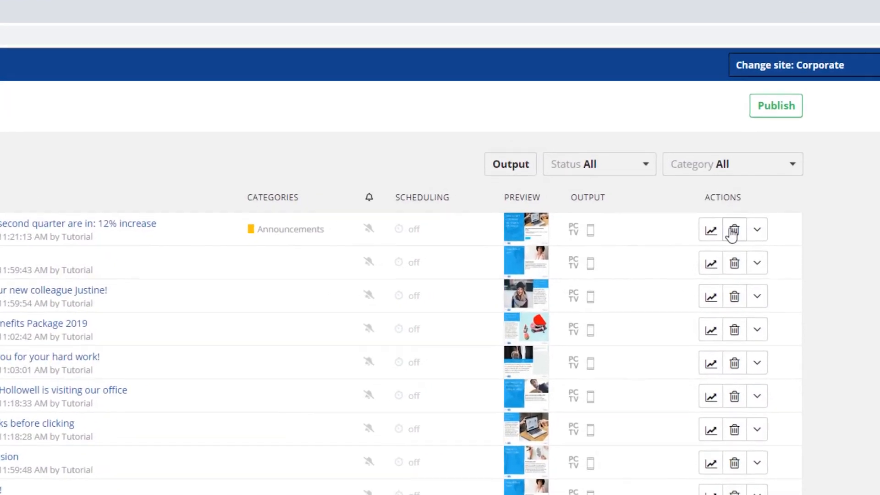
- Copy the birthday message directly below the sales numbers message to the Corporate site
left_click(754, 270)
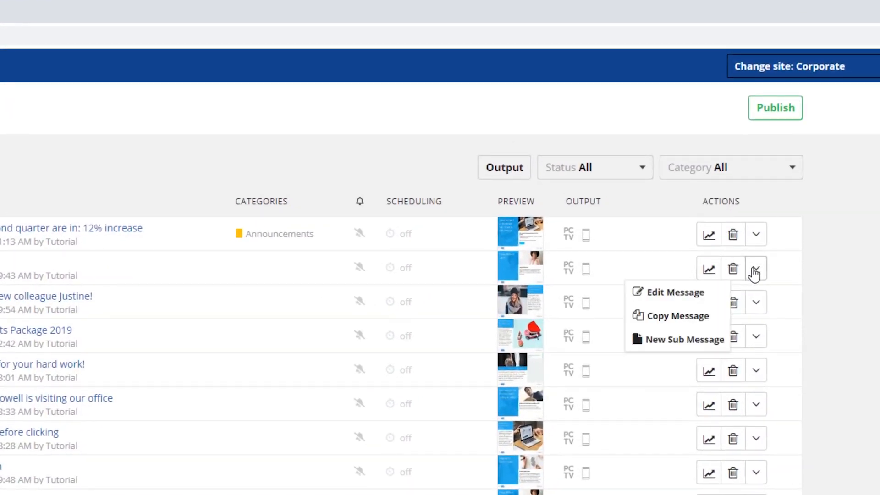
left_click(692, 322)
left_click(314, 259)
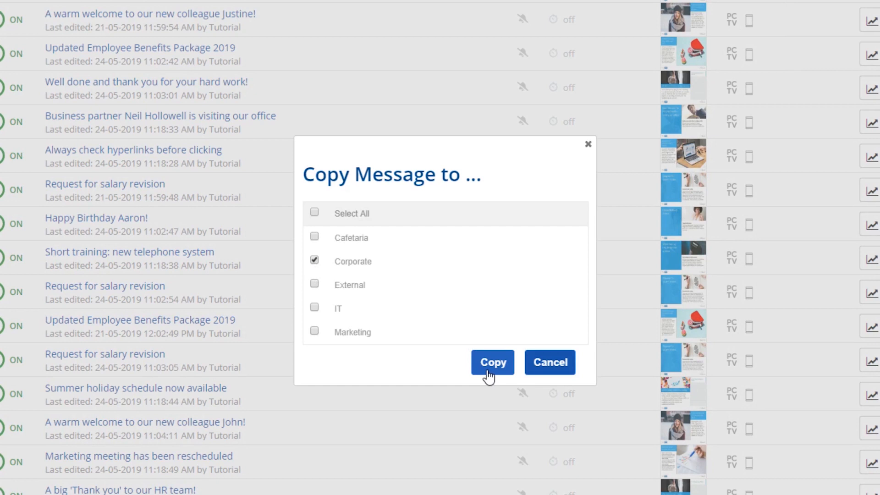
left_click(493, 362)
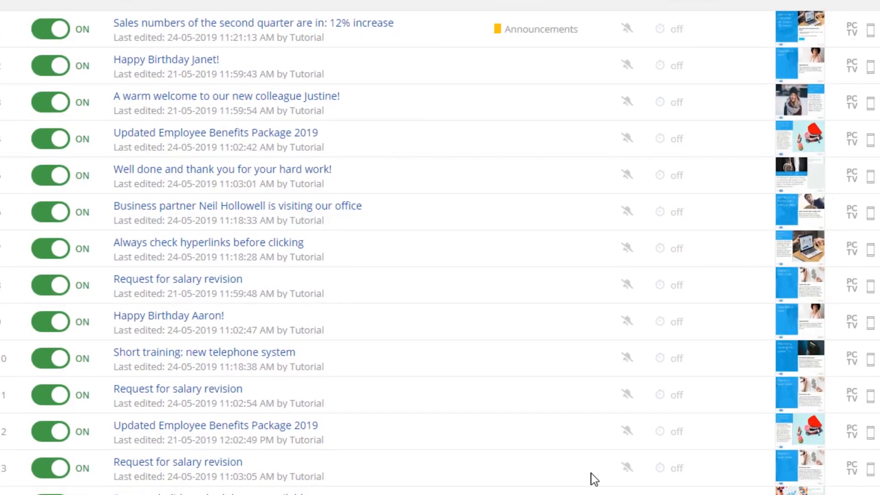
- Switch on the copied birthday message and move it directly below the sales numbers message
left_click(124, 187)
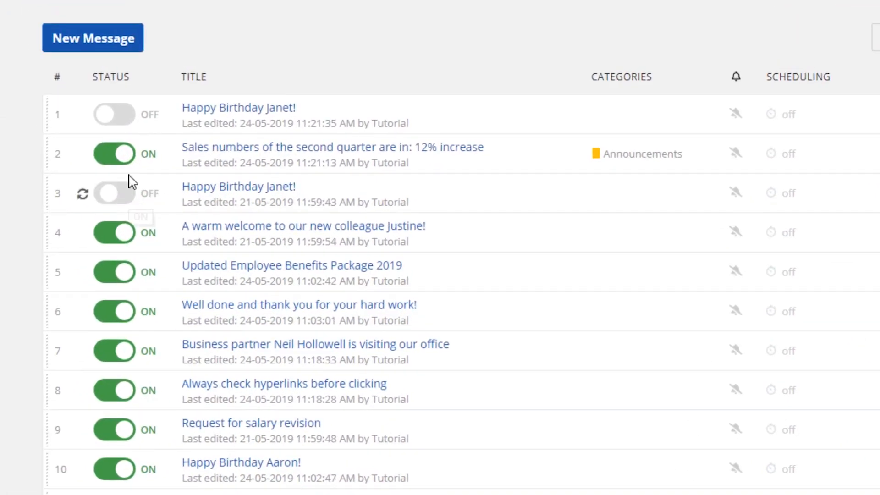
left_click(116, 115)
left_click_drag(190, 115, 216, 158)
left_click(120, 195)
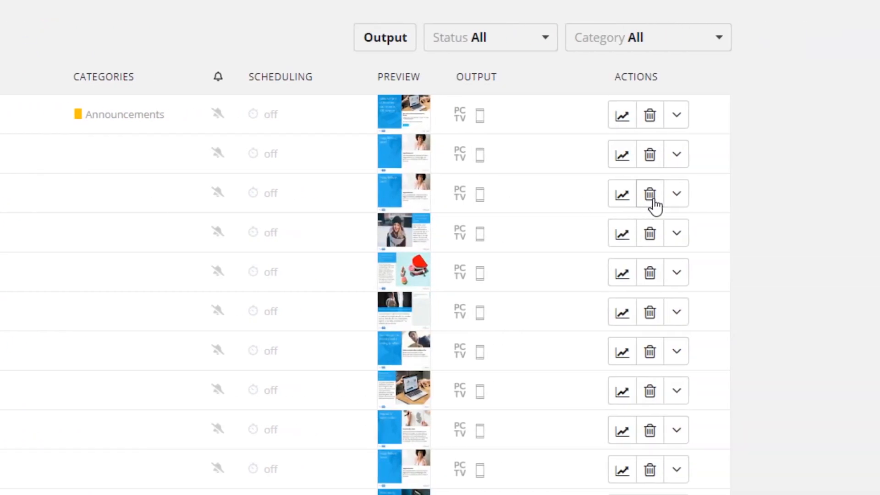
- Delete the original birthday message in the third row and publish the changes
left_click(654, 200)
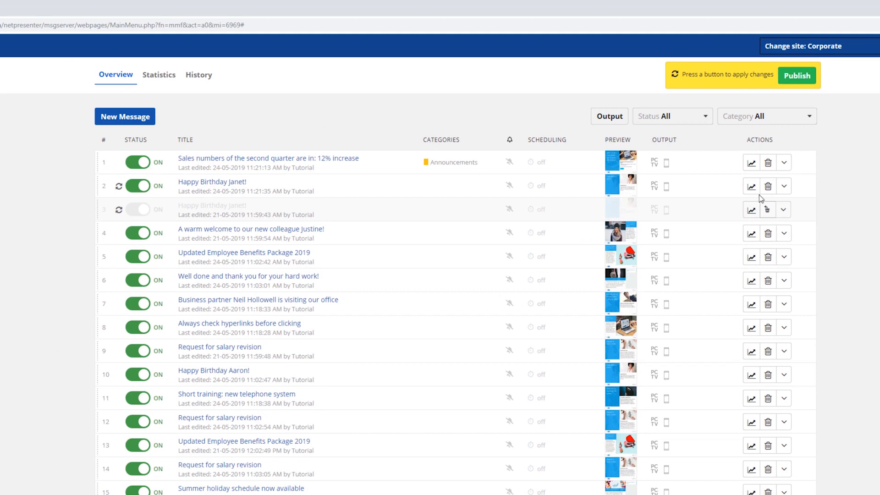
left_click(790, 81)
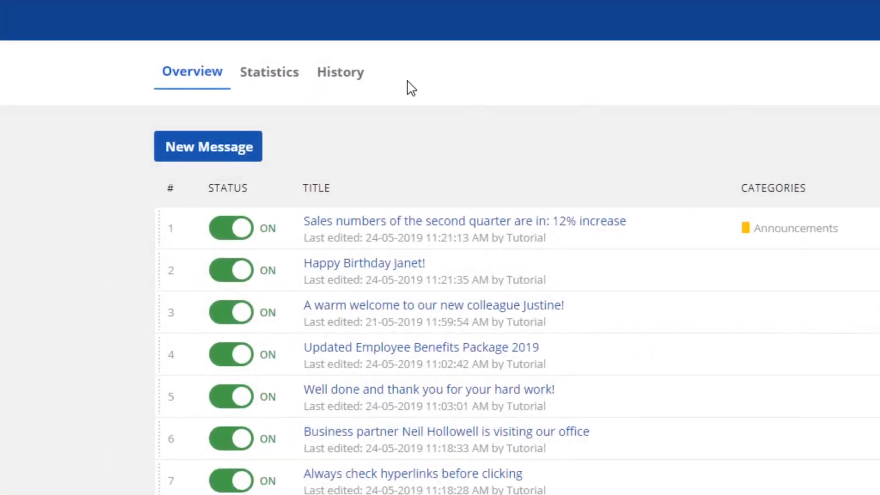
- Review the message history, view the details of the most recently deleted message about the CEO visit, and return to the overview
left_click(202, 80)
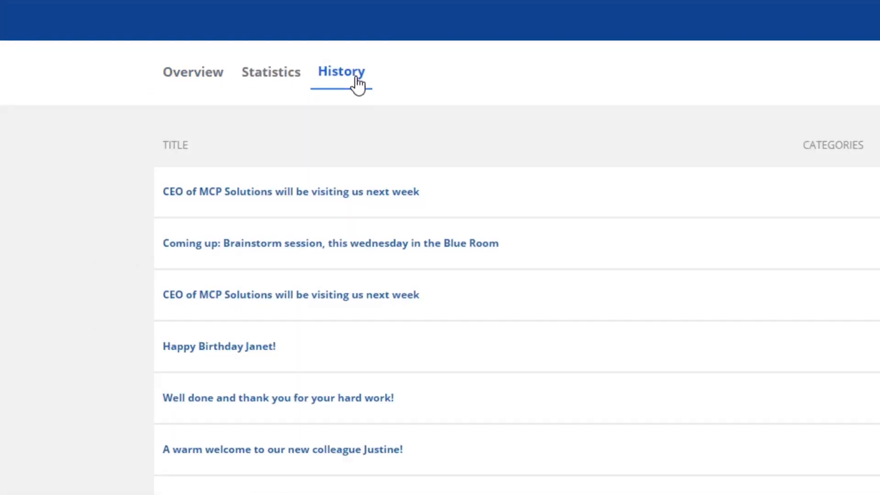
left_click(356, 193)
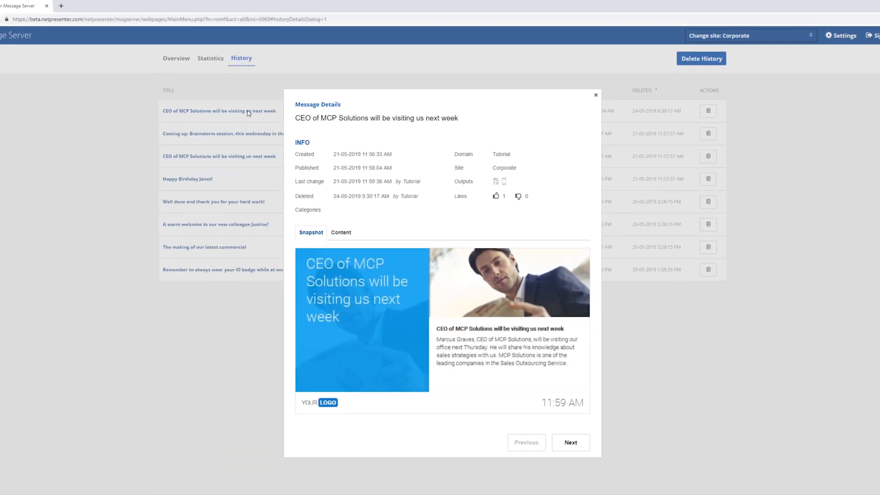
left_click(596, 99)
left_click(176, 60)
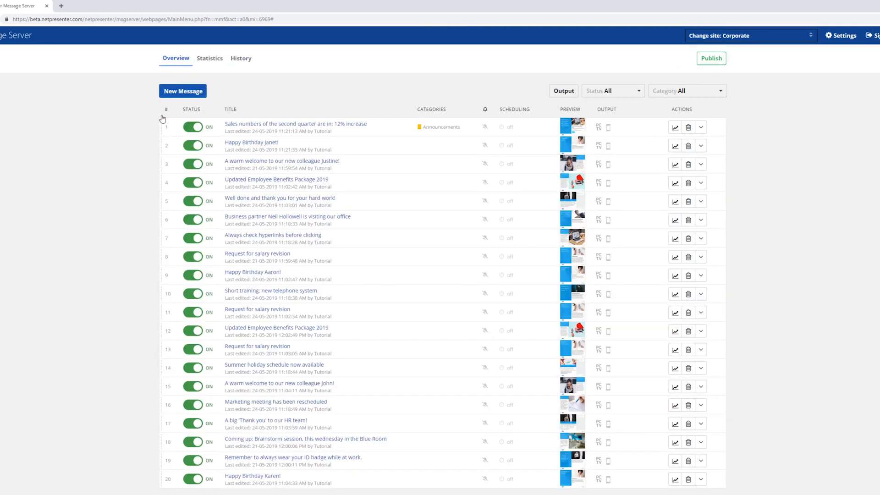
- Nest the birthday message and the new colleague welcome message as sub messages under the sales numbers message
left_click_drag(162, 149, 202, 154)
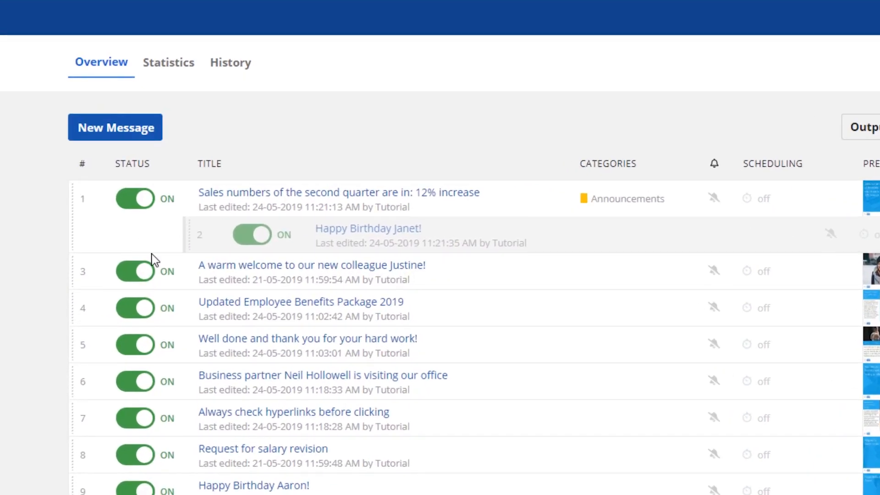
left_click_drag(154, 258, 152, 261)
left_click_drag(89, 286, 186, 295)
- Toggle the sales numbers message off and on again, and move its sub messages back out as separate messages directly below it
left_click(141, 205)
left_click(143, 206)
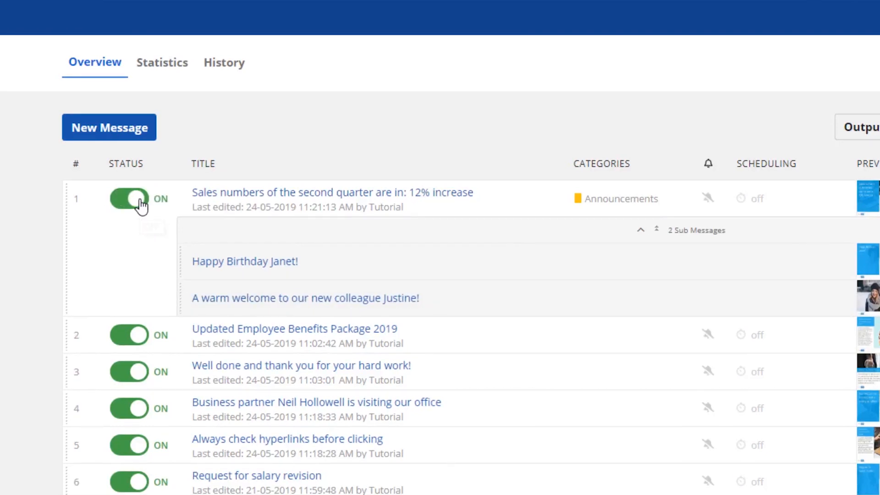
left_click_drag(189, 260, 72, 275)
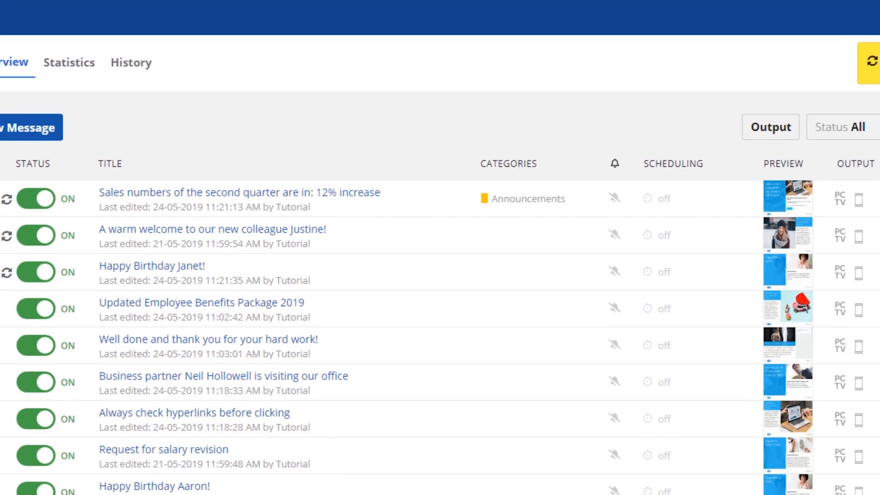
- Examine the message statistics of the sales numbers message and the site-wide statistics, and return to the overview
left_click(476, 200)
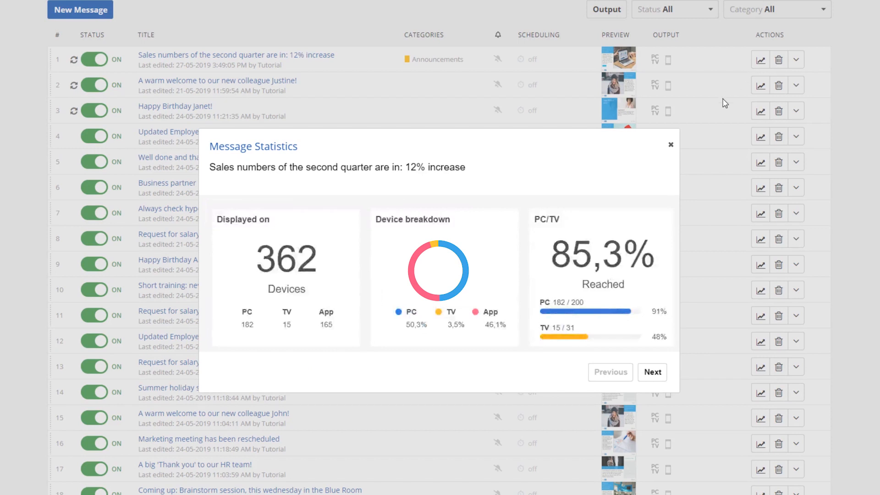
left_click(670, 144)
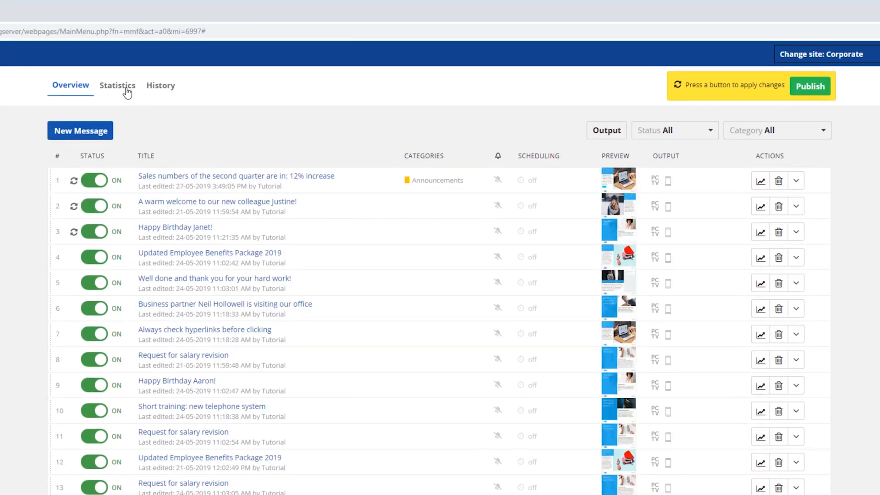
left_click(117, 21)
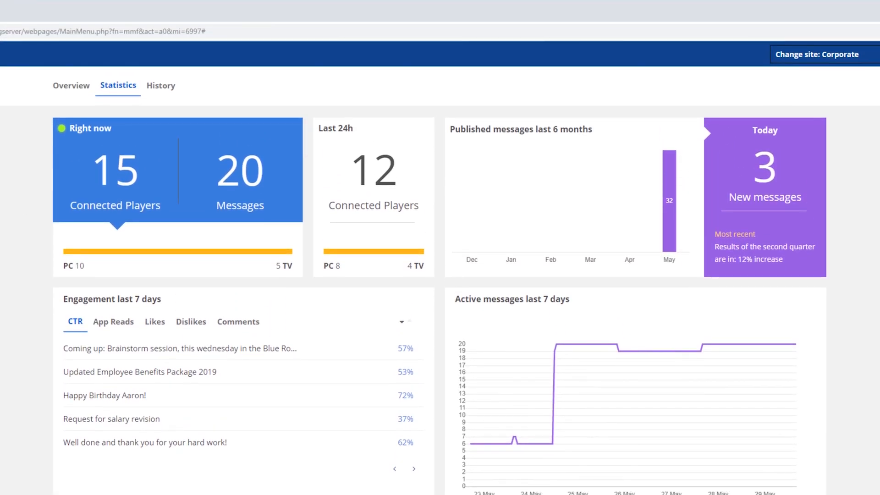
left_click(69, 93)
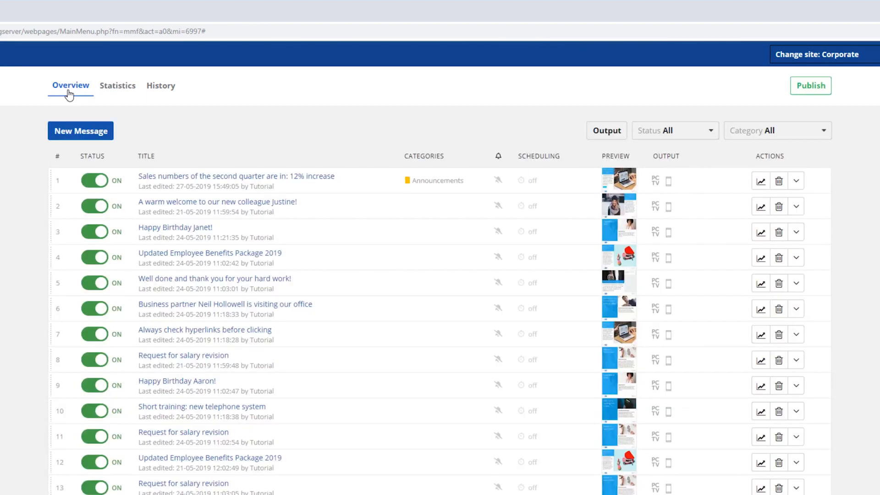